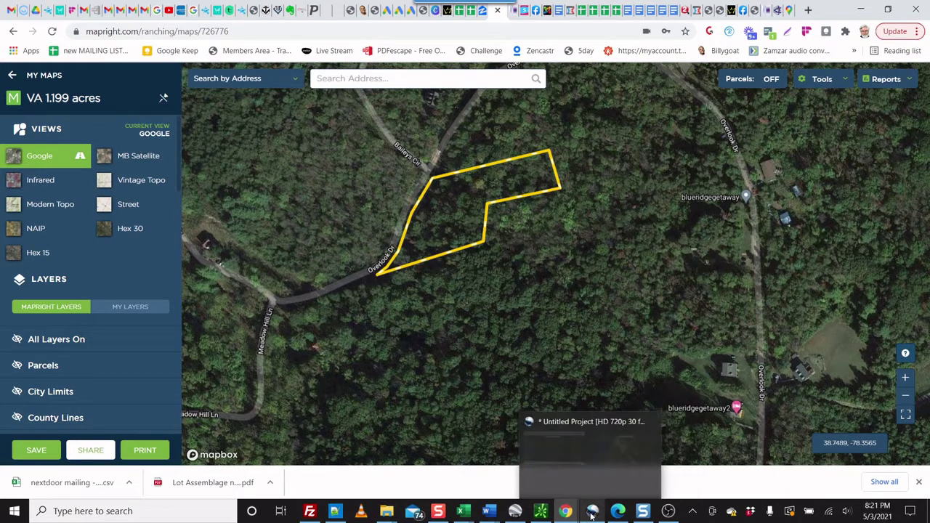
Bring Google Earth Pro forward and tilt the view toward the mountains around the red box.
left_click(514, 510)
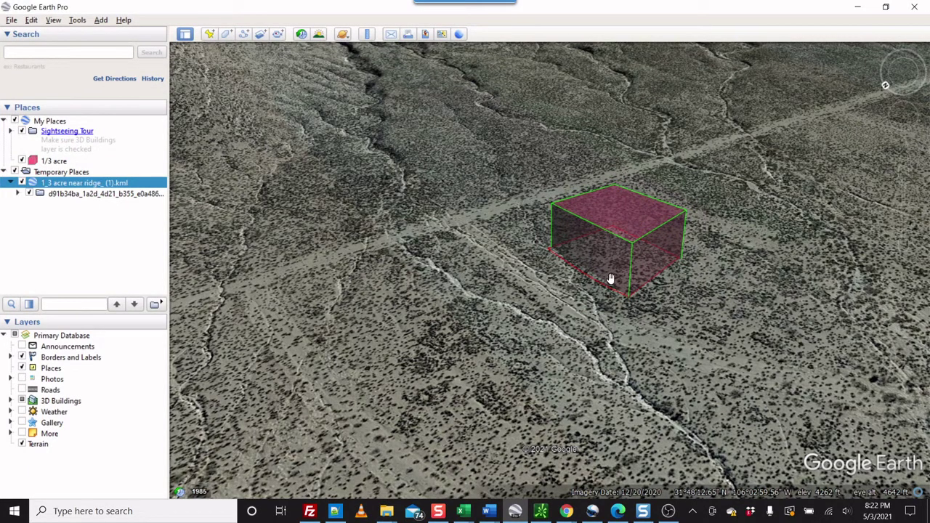
middle_click_drag(611, 279, 560, 285)
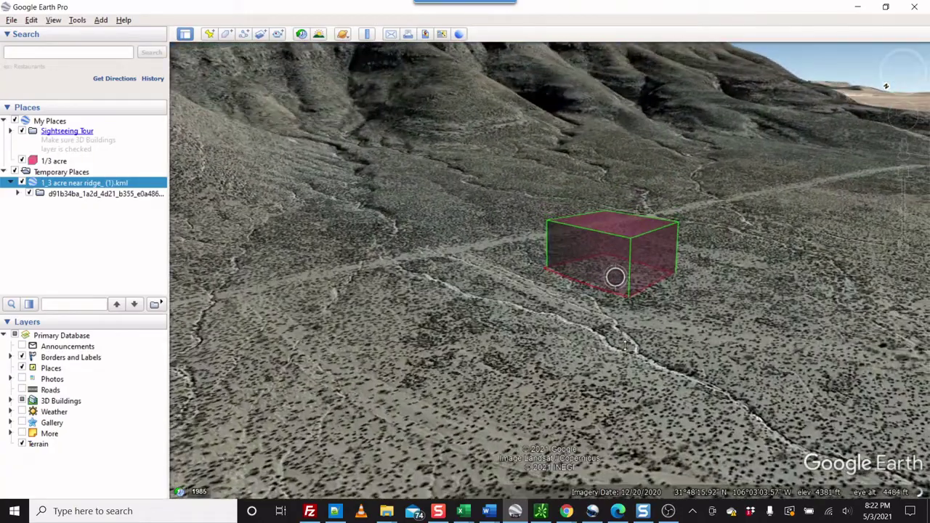
middle_click_drag(540, 233, 540, 214)
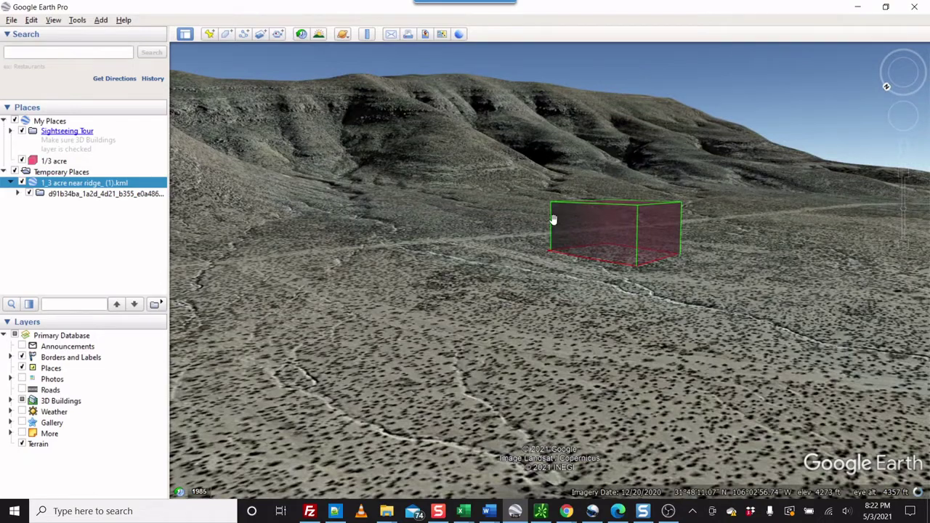
left_click_drag(550, 247, 540, 263)
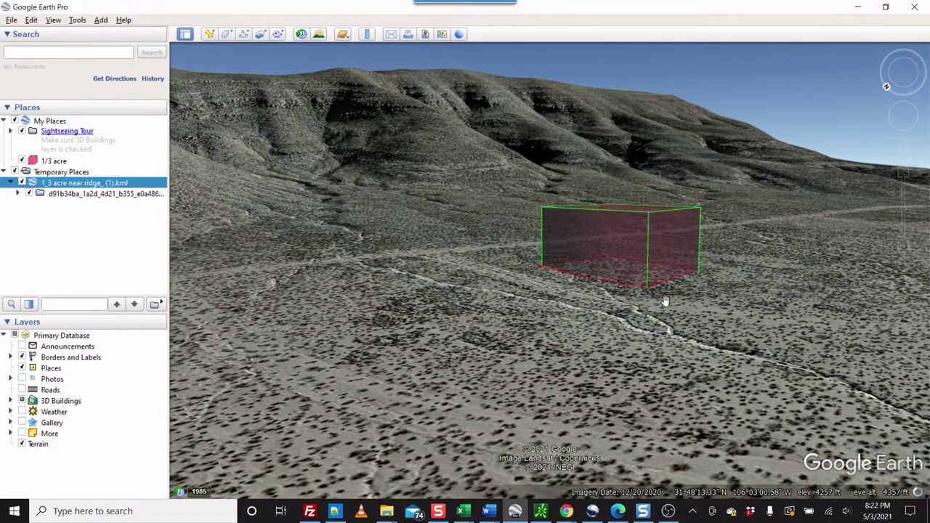
Zoom and re-tilt to frame the red '1_3 acre near ridge' box obliquely beside the ridge.
scroll(649, 306, "up", 2, "shift")
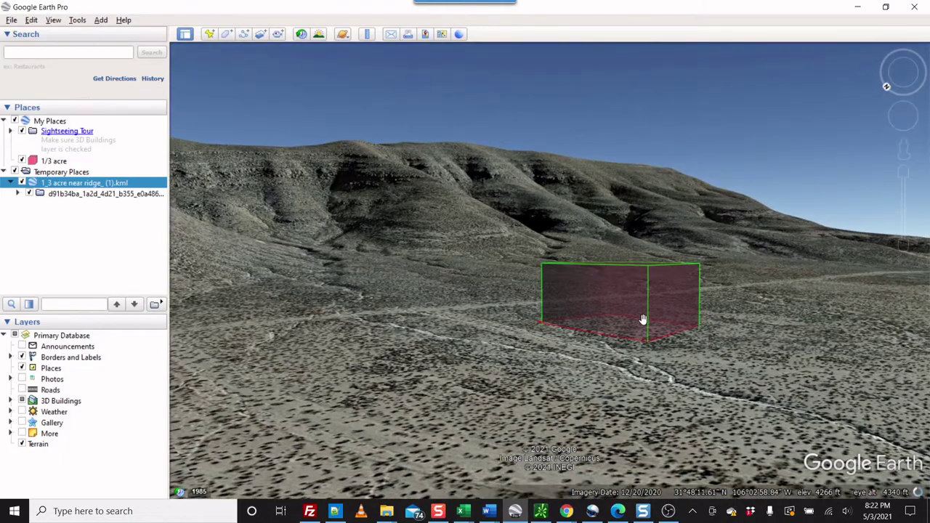
scroll(643, 320, "down", 3)
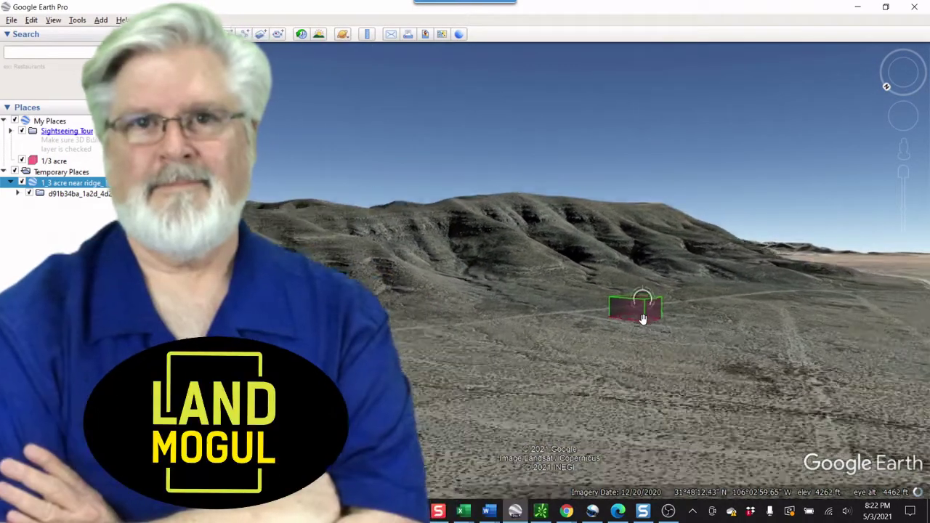
scroll(643, 320, "down", 3, "shift")
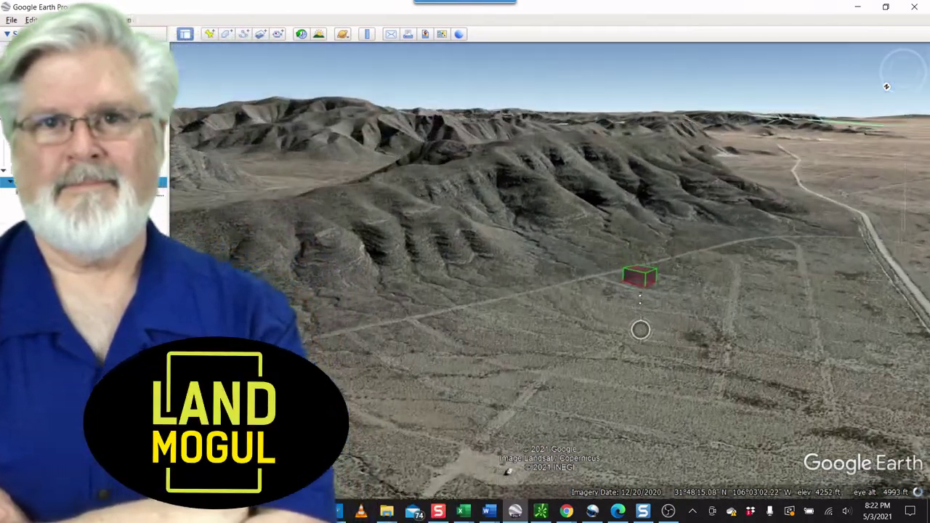
scroll(639, 296, "down", 2, "shift")
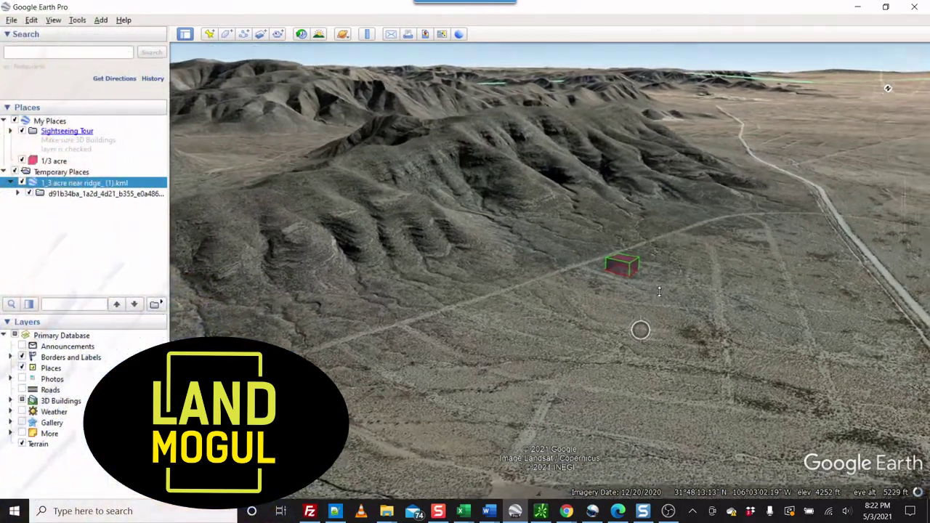
scroll(659, 291, "up", 3, "shift")
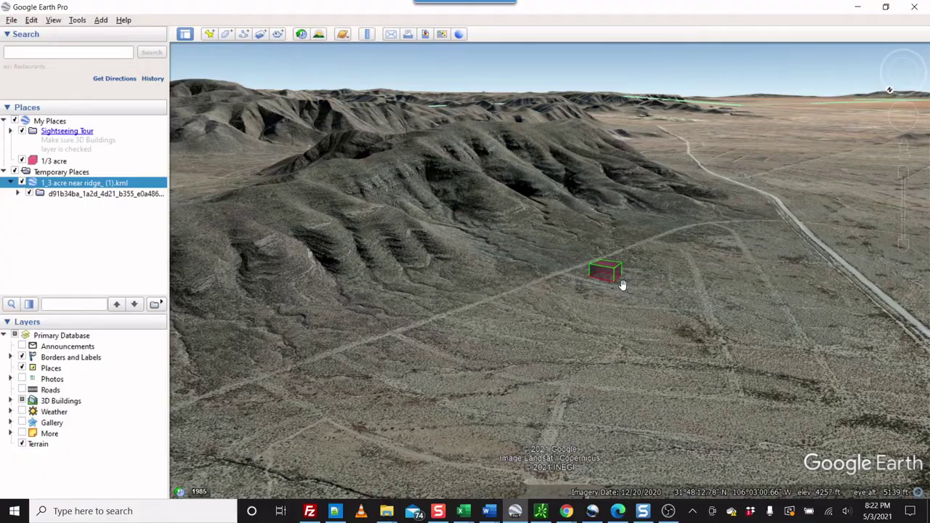
left_click_drag(605, 304, 603, 305)
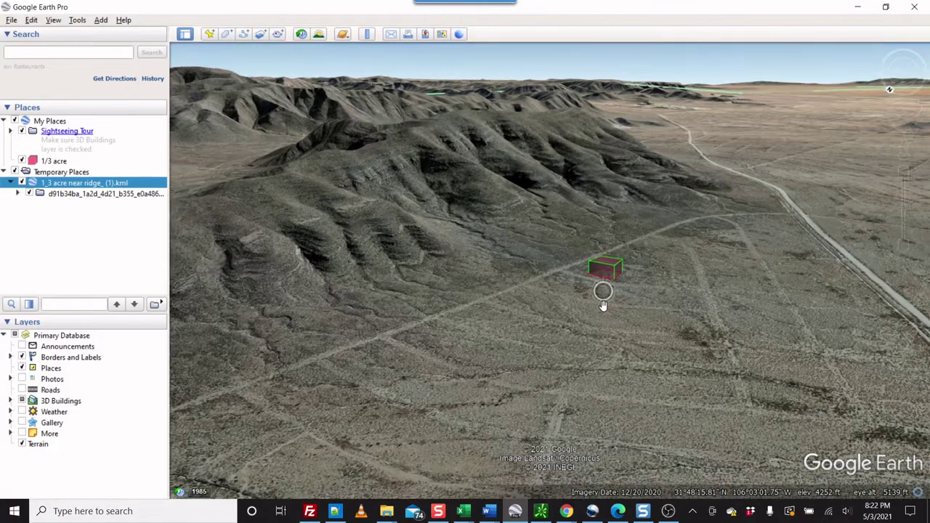
scroll(603, 305, "up", 2)
middle_click_drag(603, 305, 612, 271)
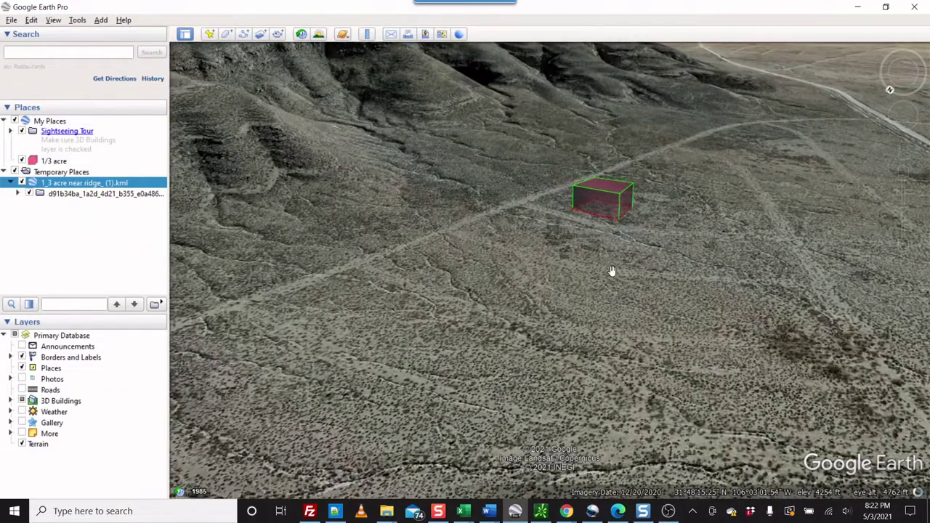
Return to MapRight and save the VA 1.199 acres parcel map with Save Map.
left_click(857, 14)
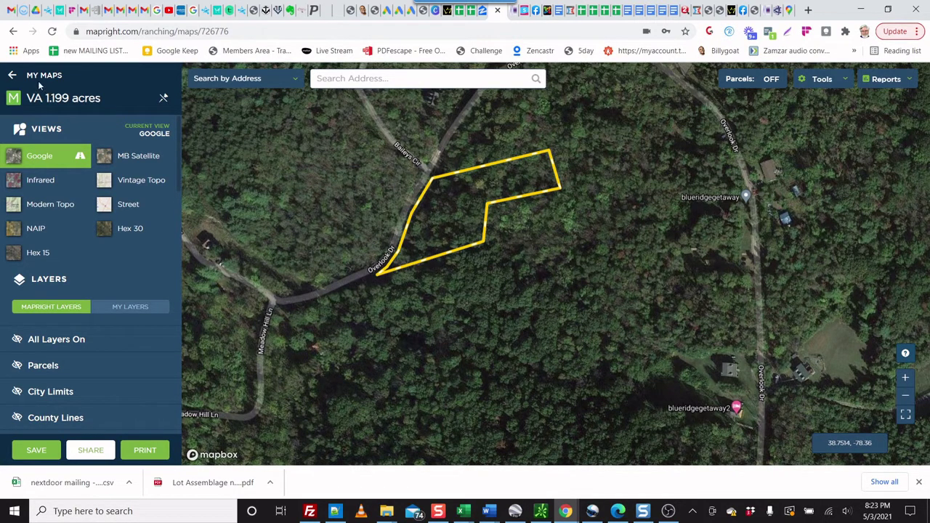
left_click(41, 452)
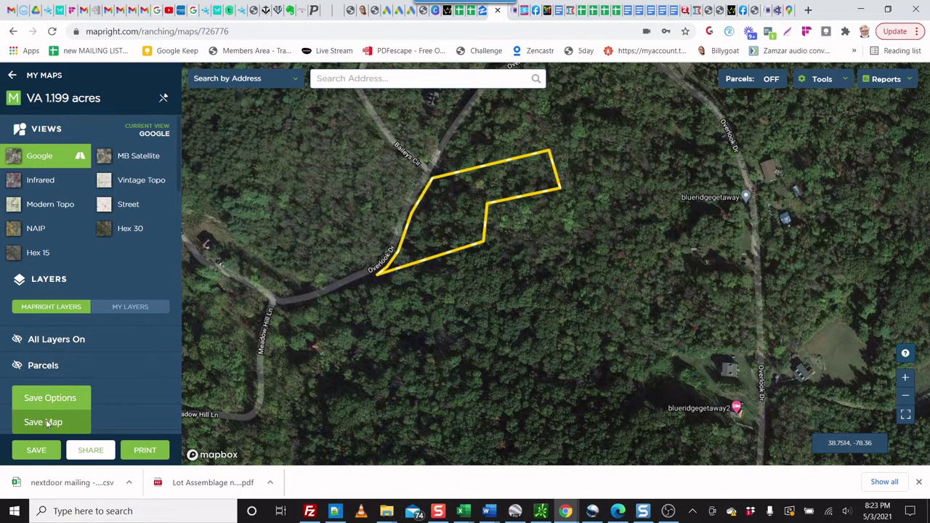
left_click(47, 423)
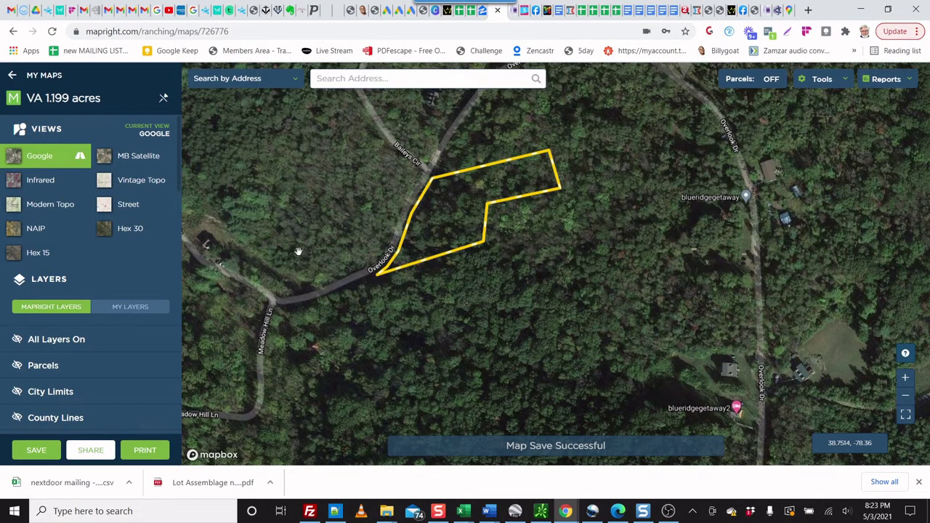
left_click(14, 81)
Leave the map, save the VA 1.199 acres KML to Downloads, and switch back to Google Earth Pro.
left_click(523, 99)
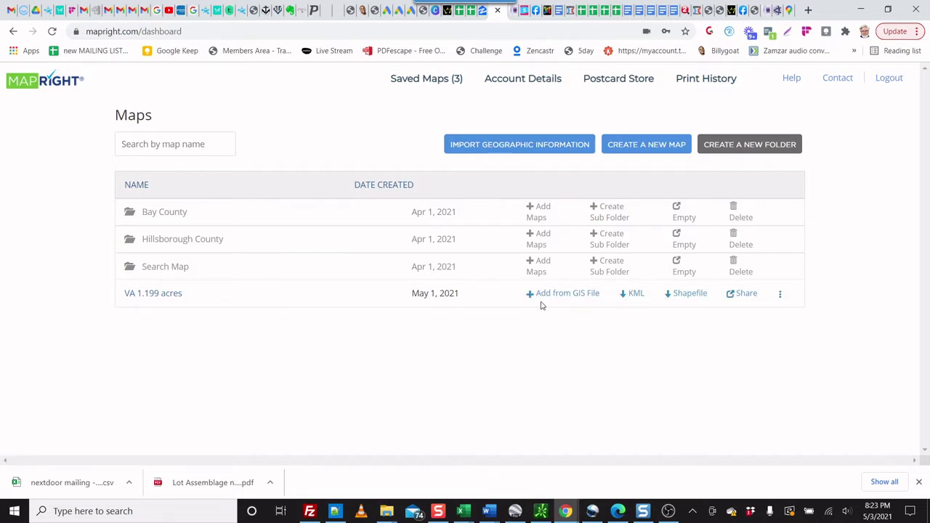
left_click(635, 295)
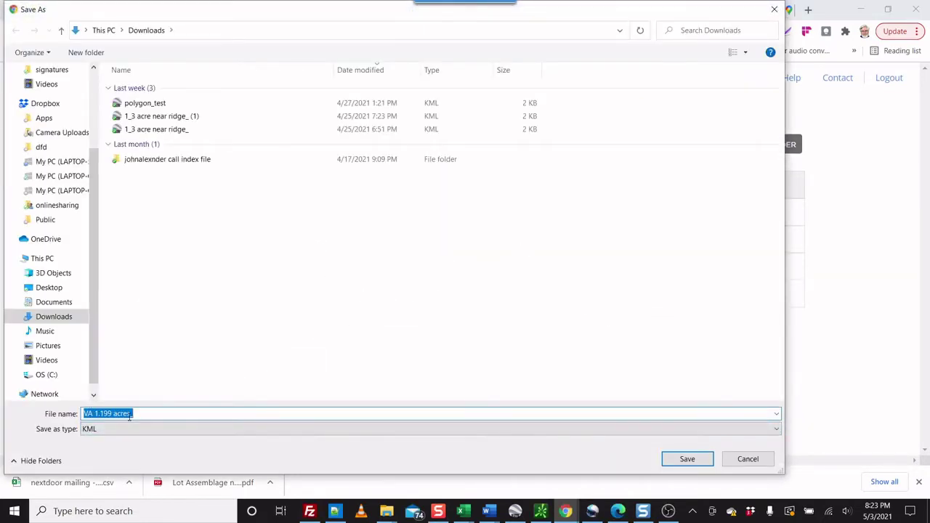
left_click(687, 459)
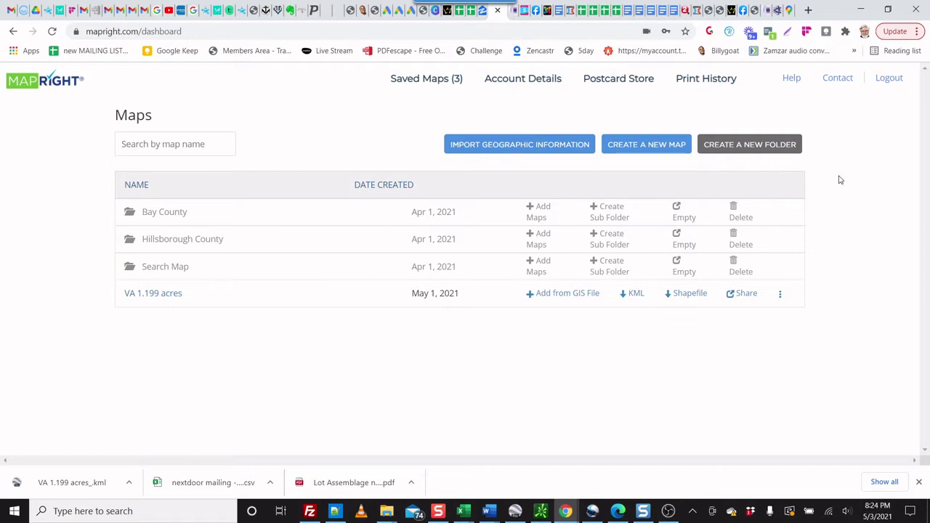
left_click(860, 10)
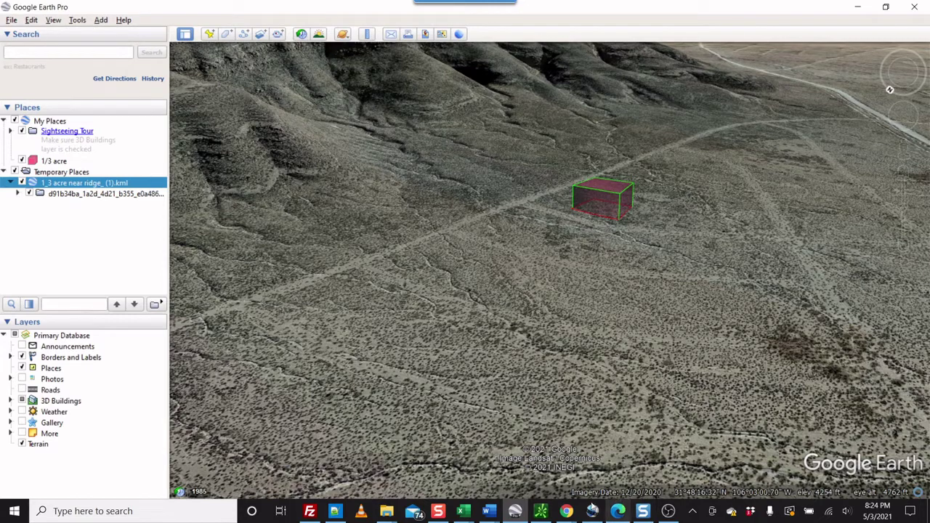
Open the downloaded VA 1.199 acres KML from the Documents folder window into Google Earth Pro.
mouse_move(386, 513)
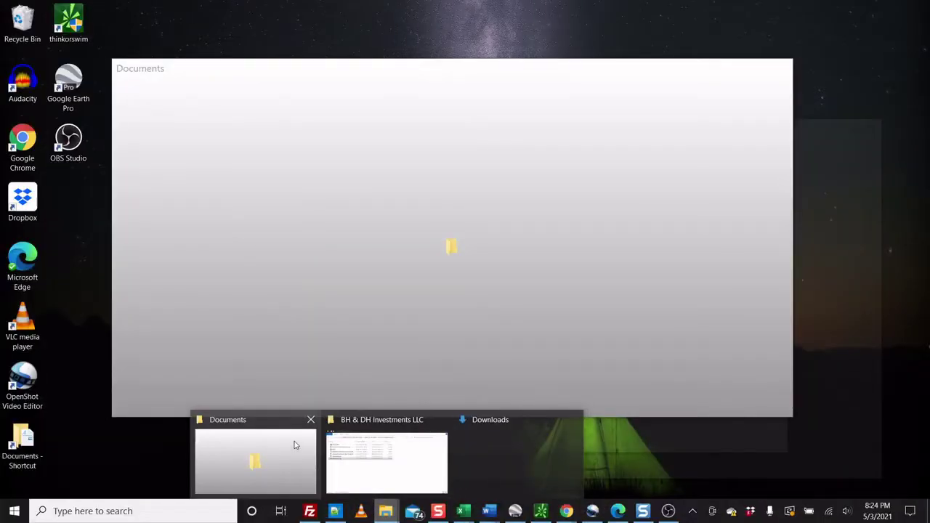
left_click(295, 445)
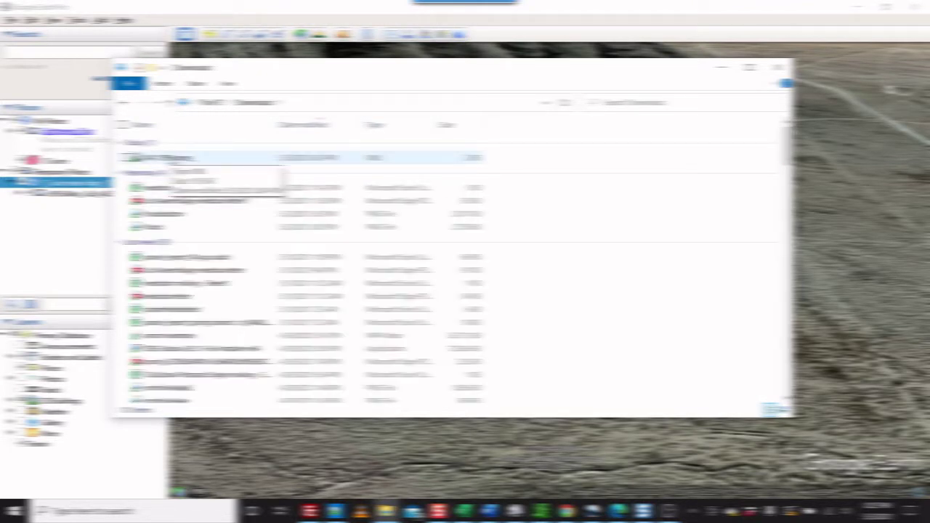
left_click(170, 159)
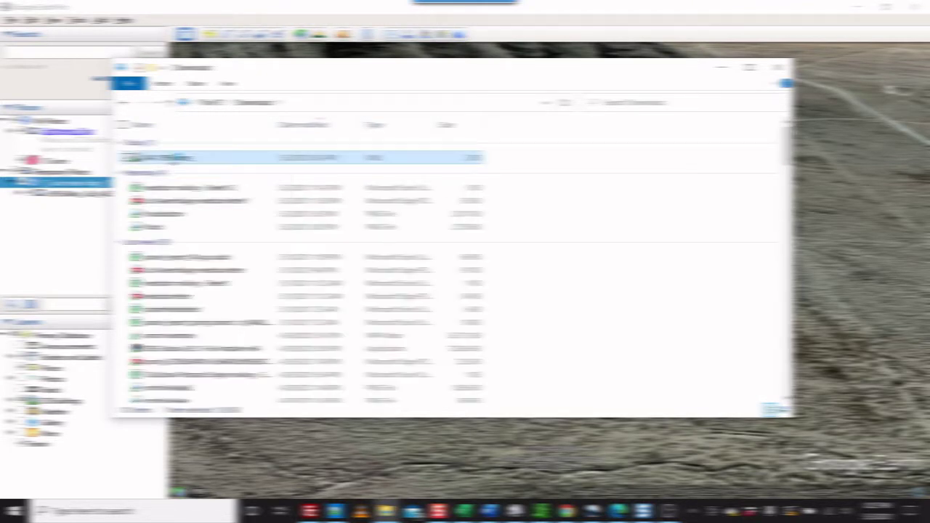
double_click(169, 159)
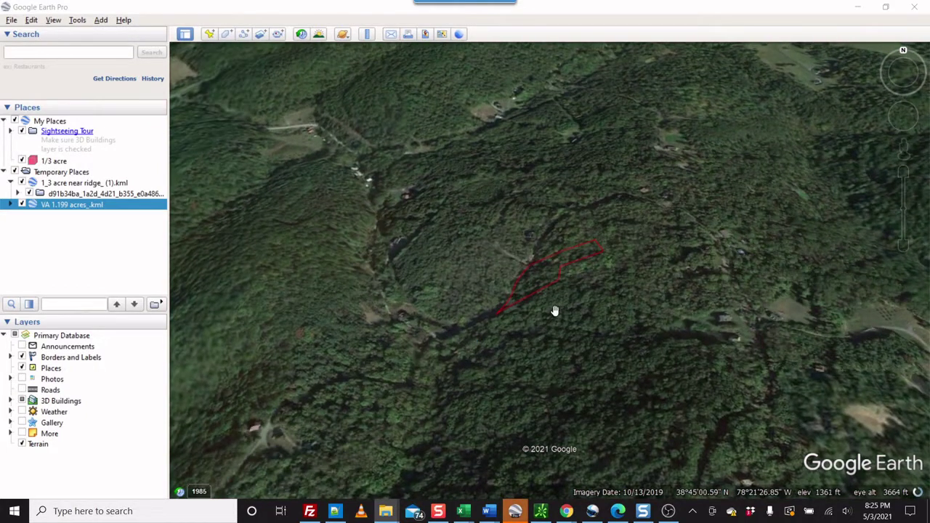
Zoom in and pan so the red VA 1.199 acres outline sits centred in a top-down view.
scroll(555, 285, "up", 3)
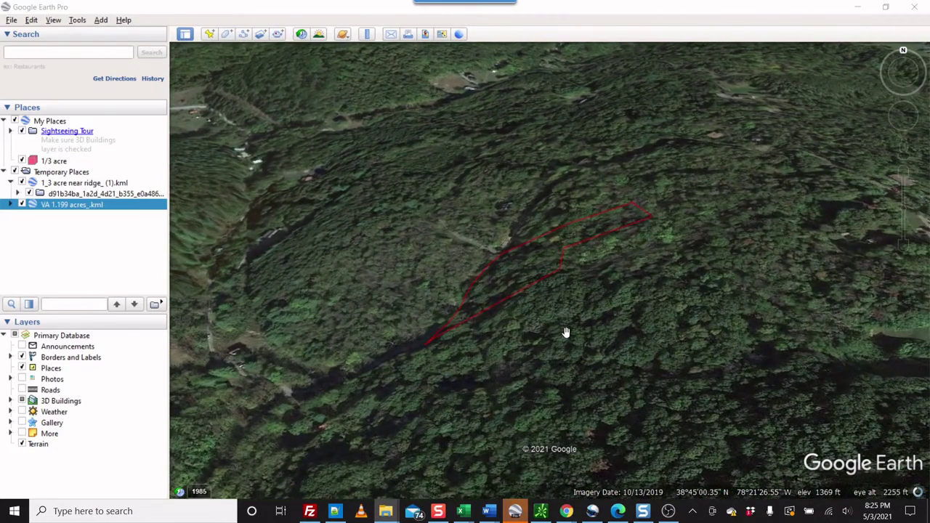
scroll(565, 331, "up", 2)
left_click_drag(552, 346, 725, 339)
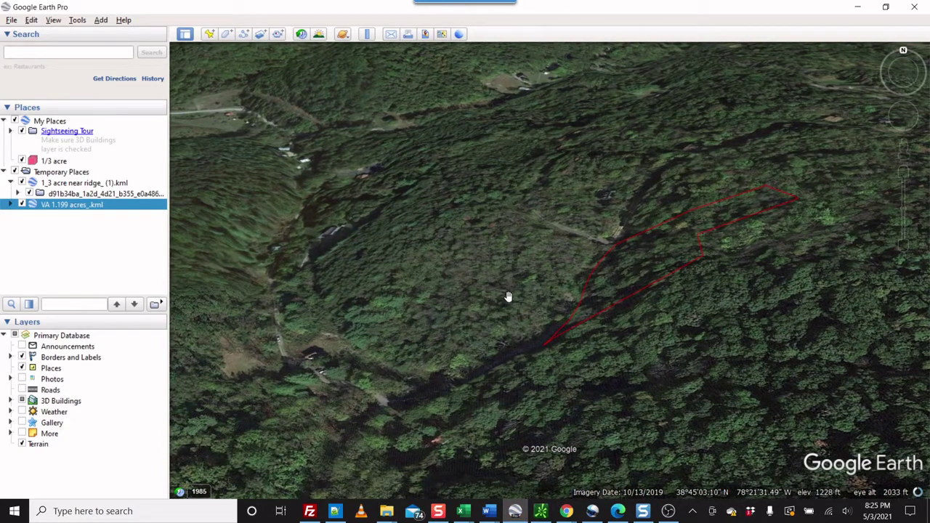
middle_click_drag(481, 312, 646, 179)
left_click_drag(487, 171, 508, 311)
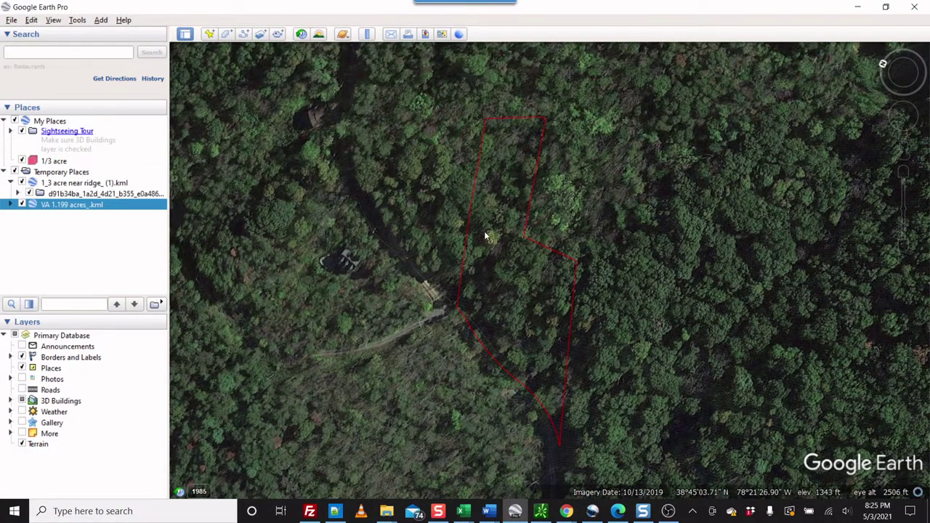
Start a new polygon named '1.69 acres' and zoom to frame the parcel outline.
left_click(226, 35)
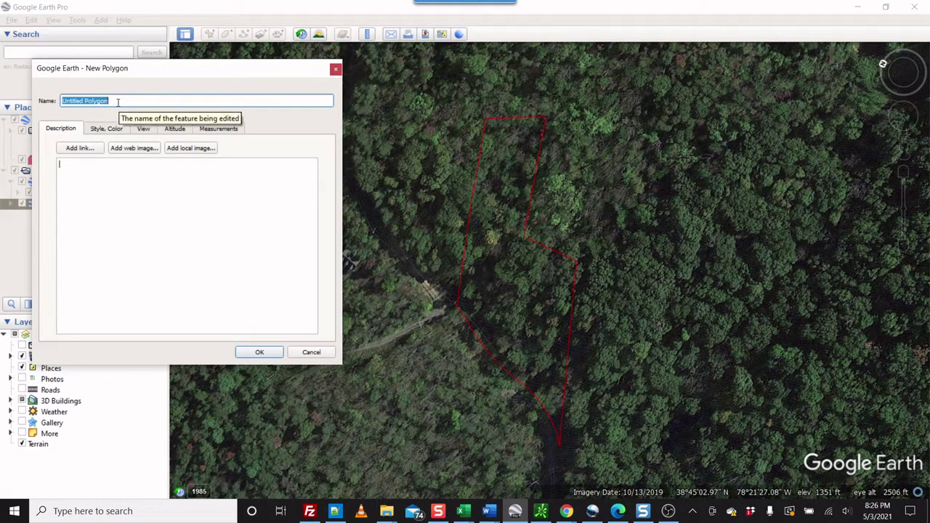
type("1.69 acres")
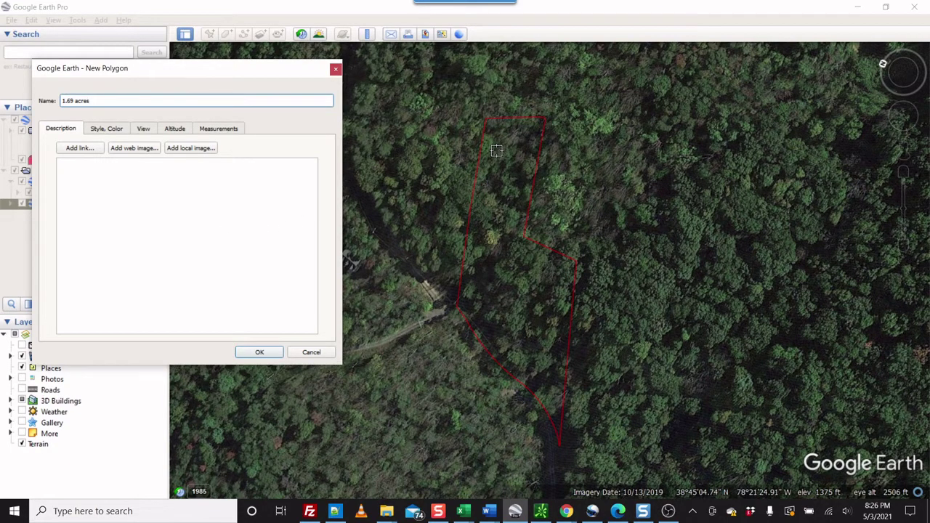
scroll(496, 150, "up", 1)
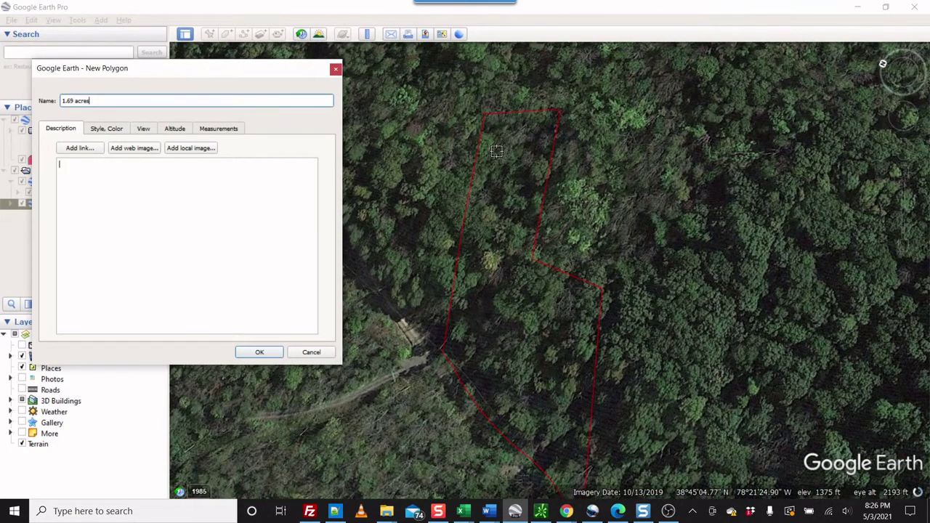
scroll(497, 150, "down", 1)
scroll(496, 151, "up", 1)
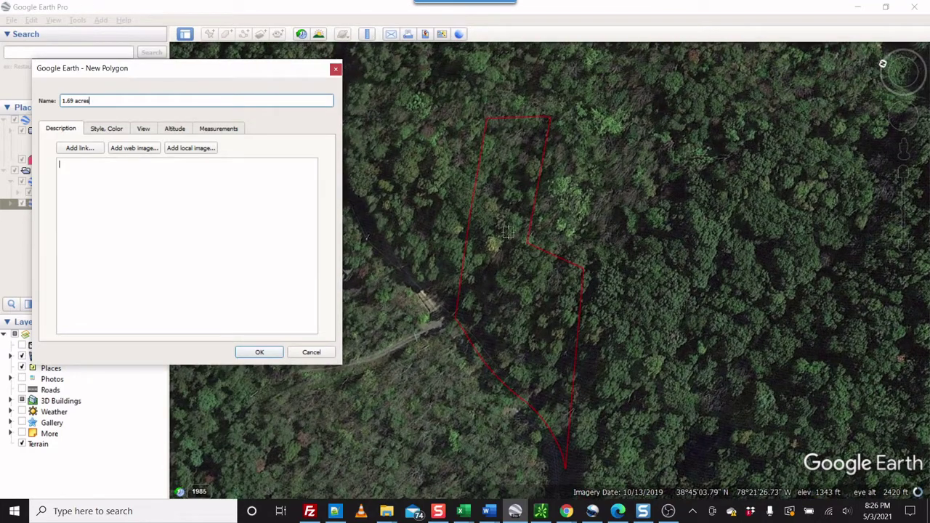
Place eight polygon vertices around the red parcel boundary, from top-left corner to western corner.
left_click(486, 120)
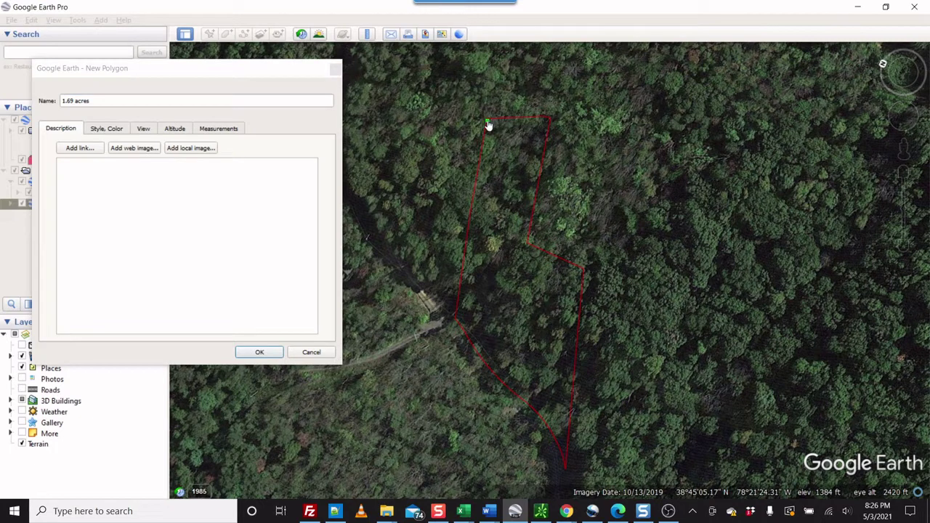
left_click(550, 118)
left_click(527, 241)
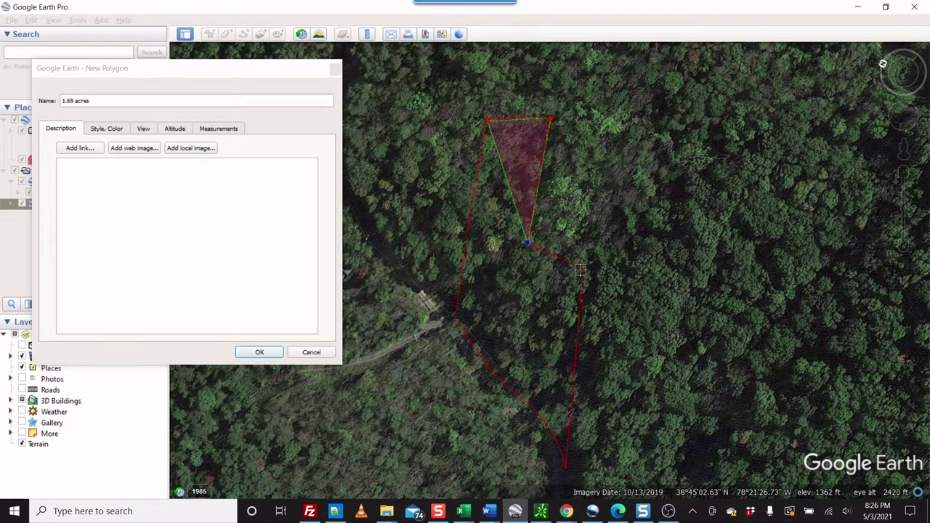
left_click(582, 270)
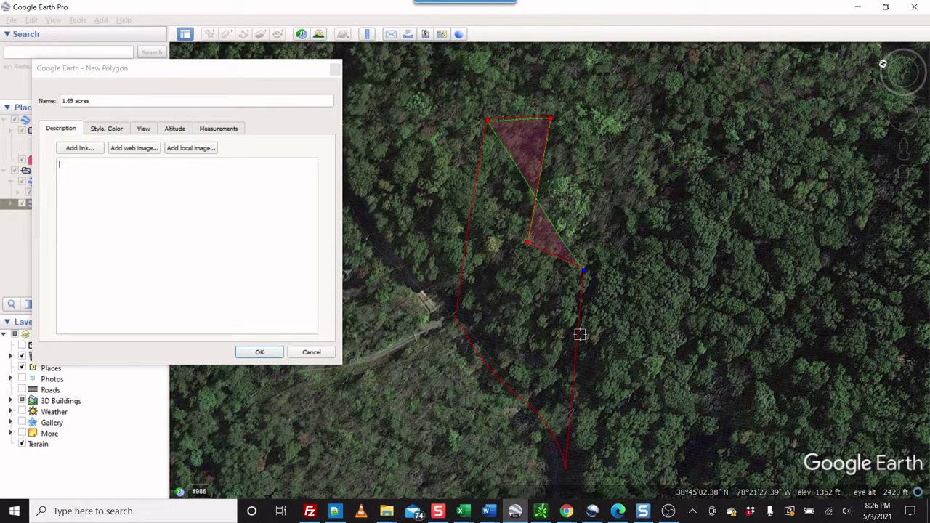
left_click(567, 467)
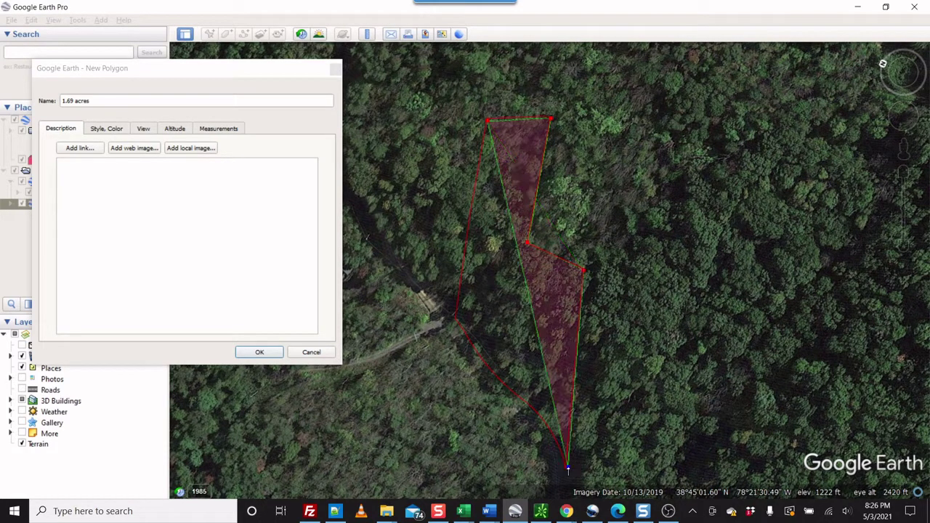
left_click(536, 412)
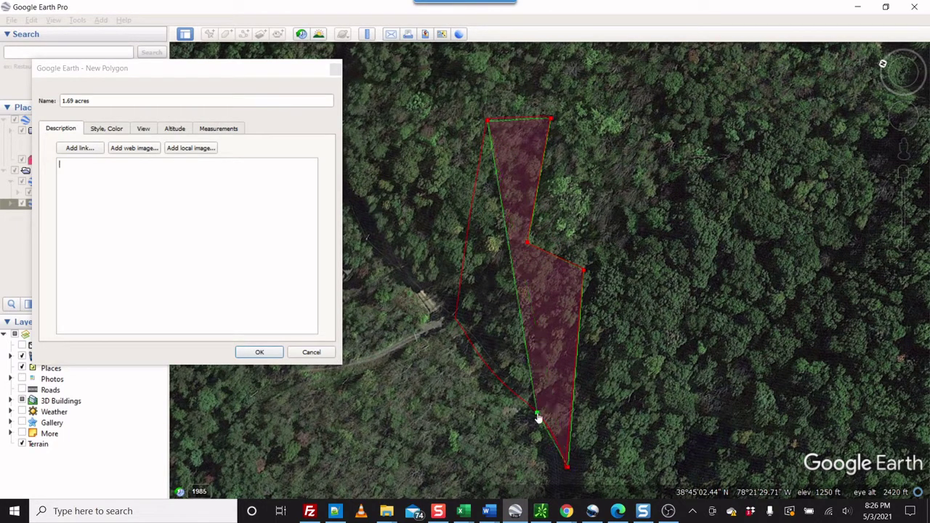
left_click(497, 378)
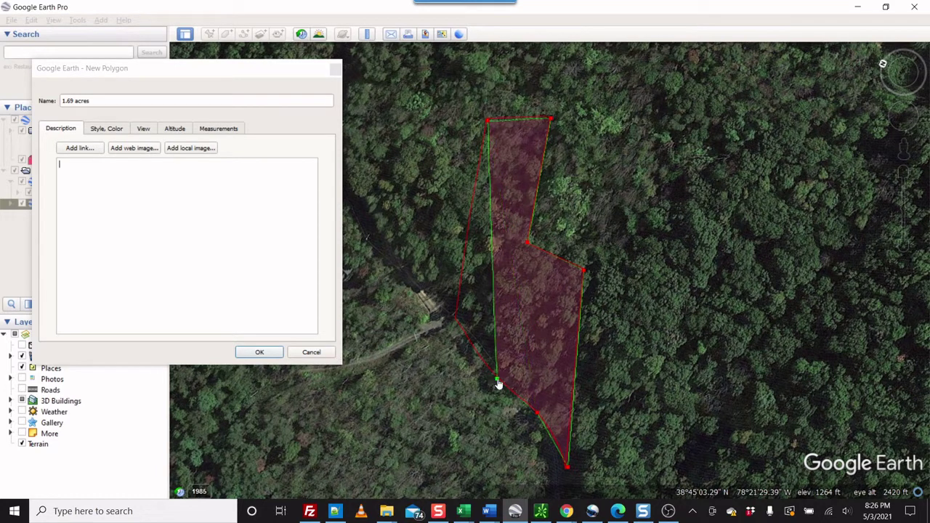
left_click(455, 318)
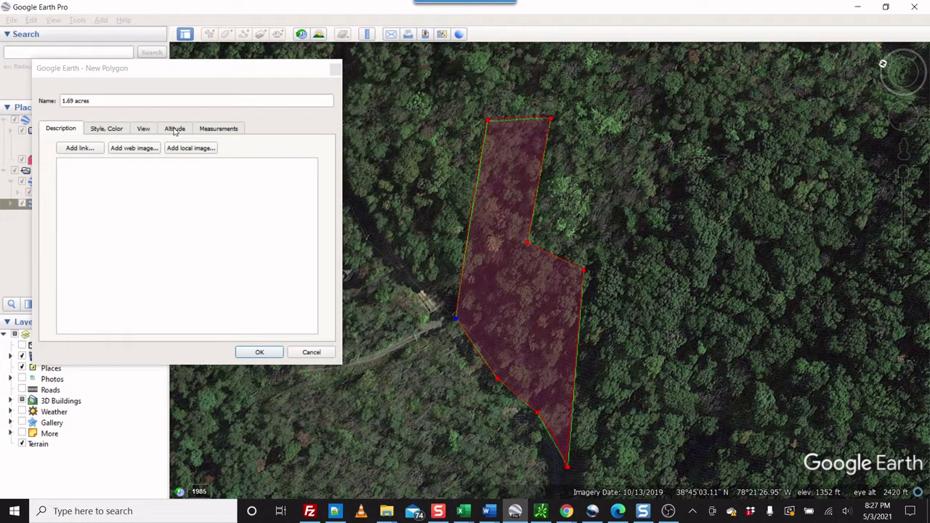
Set the '1.69 acres' polygon to Relative to ground at 36m, extend sides to ground, and save.
left_click(113, 131)
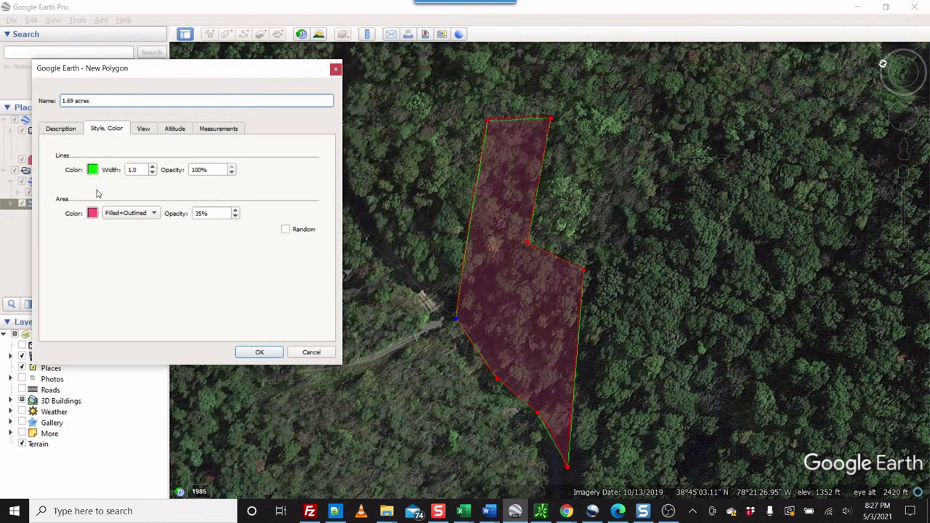
left_click(143, 129)
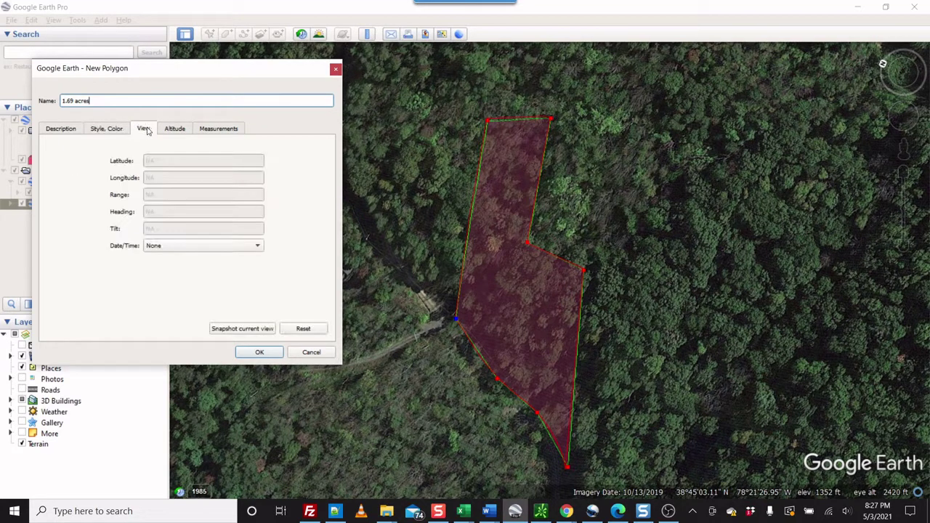
left_click(175, 129)
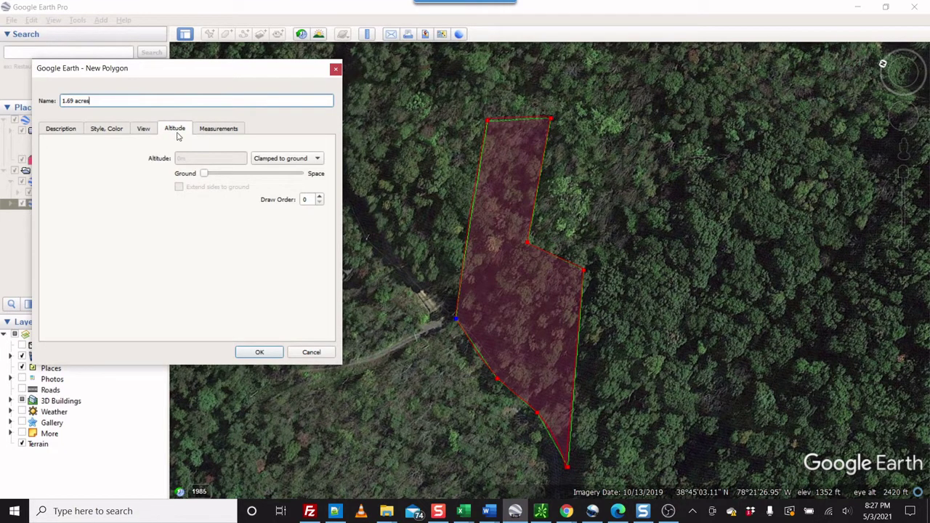
left_click(314, 159)
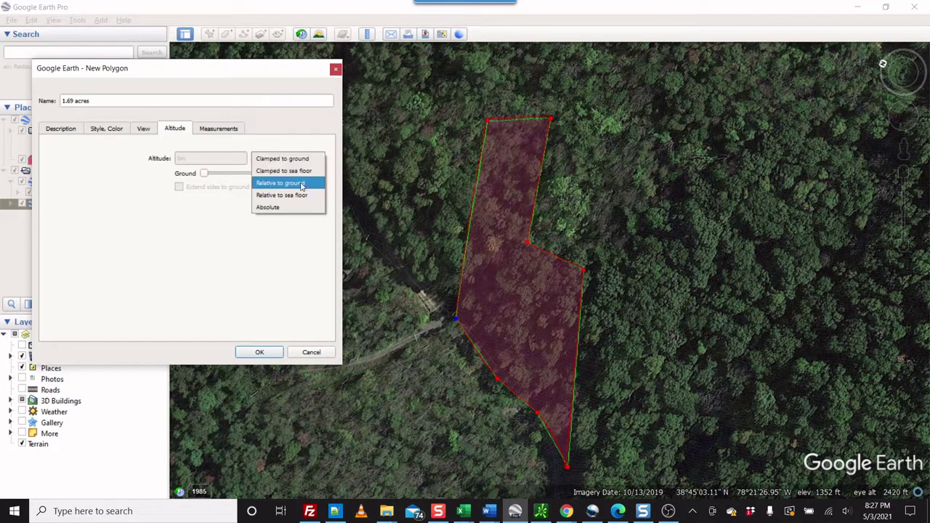
left_click(302, 184)
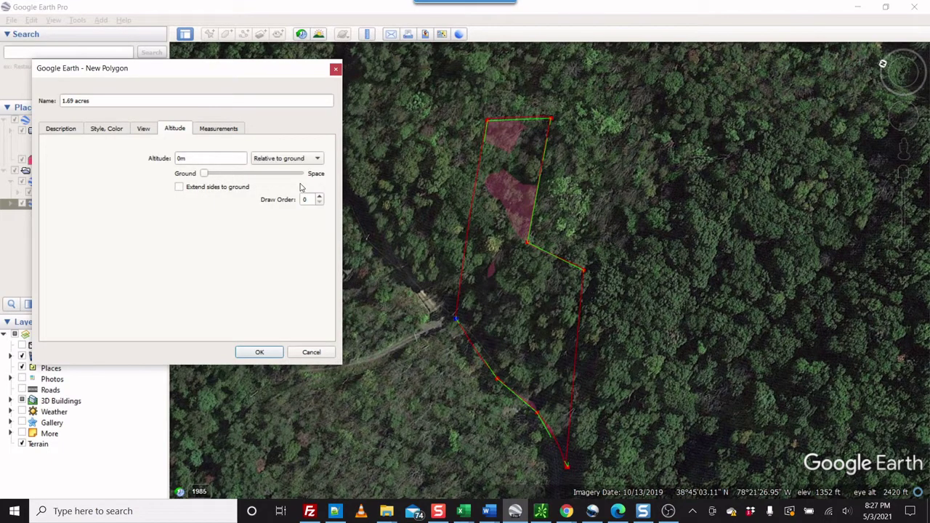
left_click(178, 188)
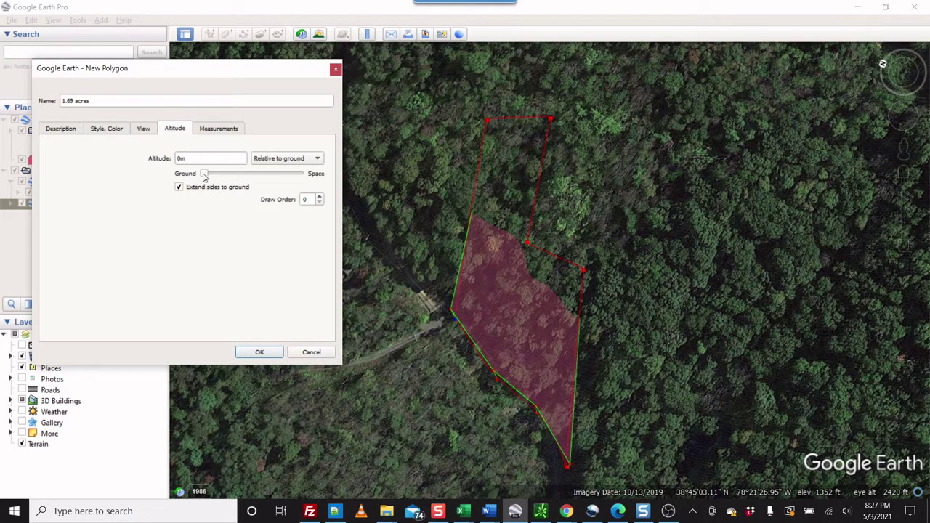
left_click_drag(205, 177, 208, 177)
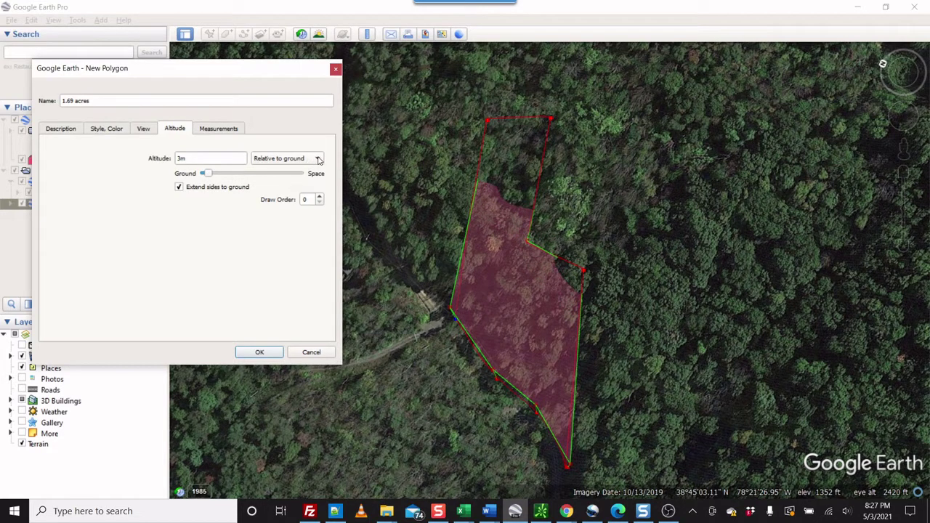
left_click_drag(210, 175, 213, 175)
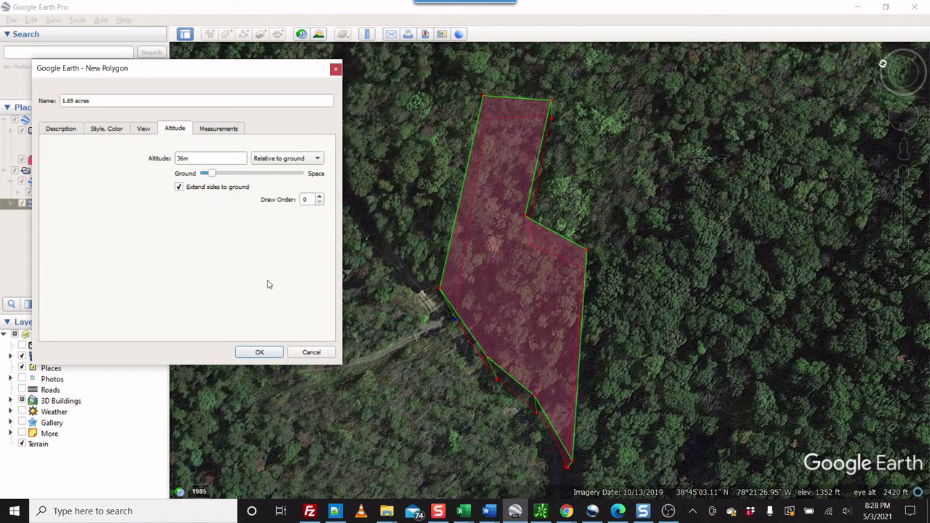
left_click(260, 353)
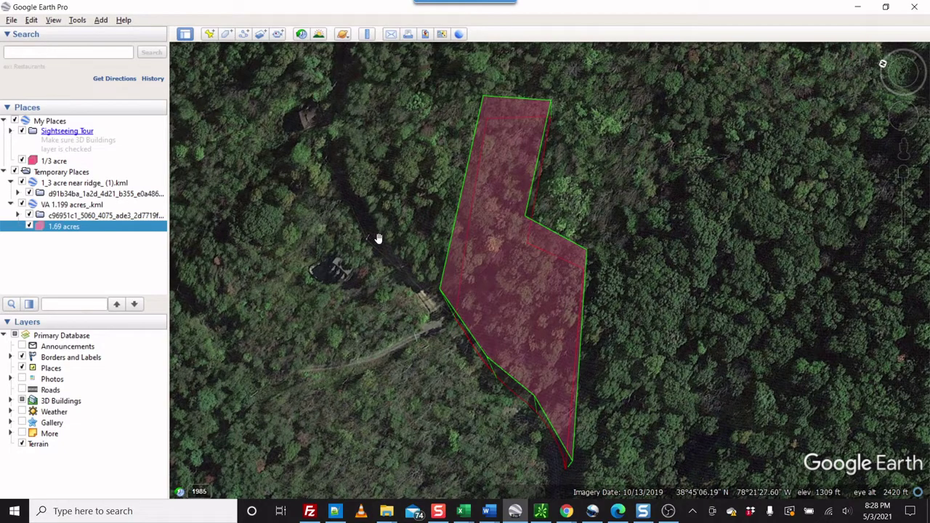
Tilt and pan the view to show the '1.69 acres' polygon as a raised 3D block.
middle_click_drag(411, 341, 579, 353)
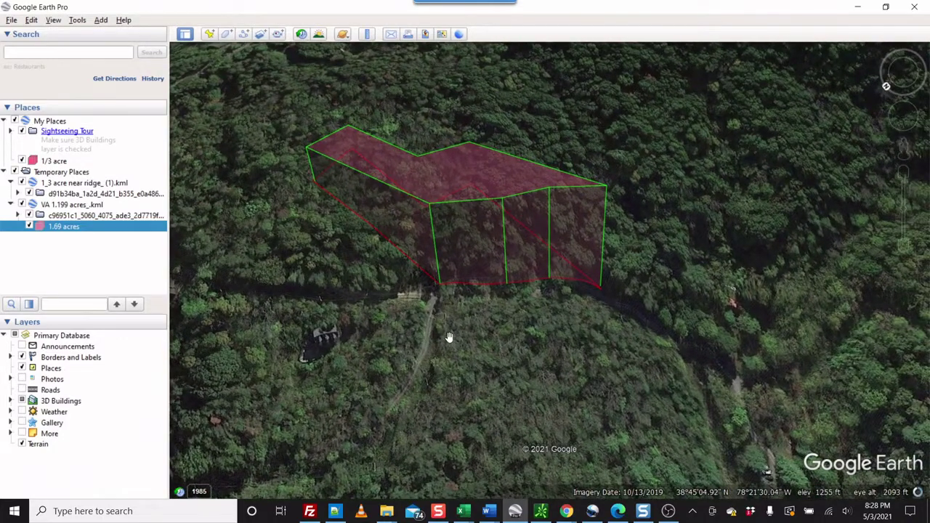
middle_click_drag(447, 320, 592, 410)
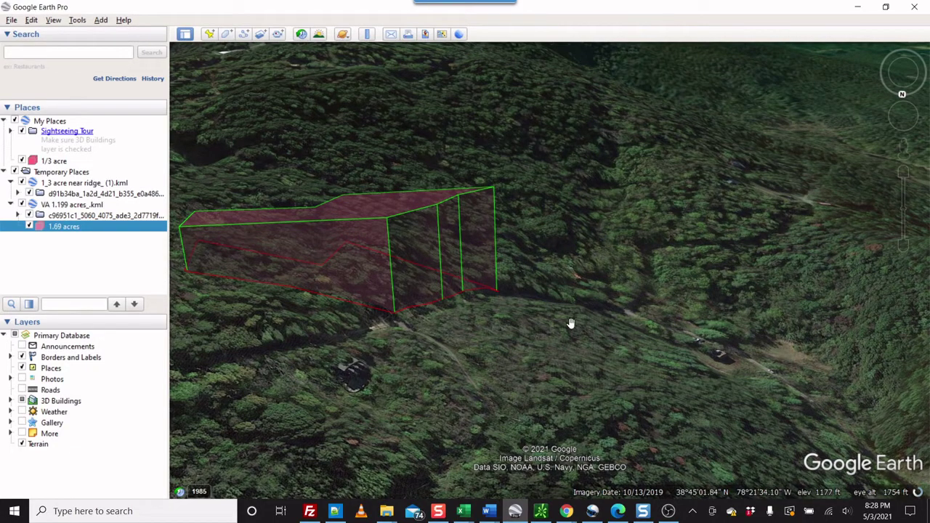
left_click_drag(534, 314, 751, 307)
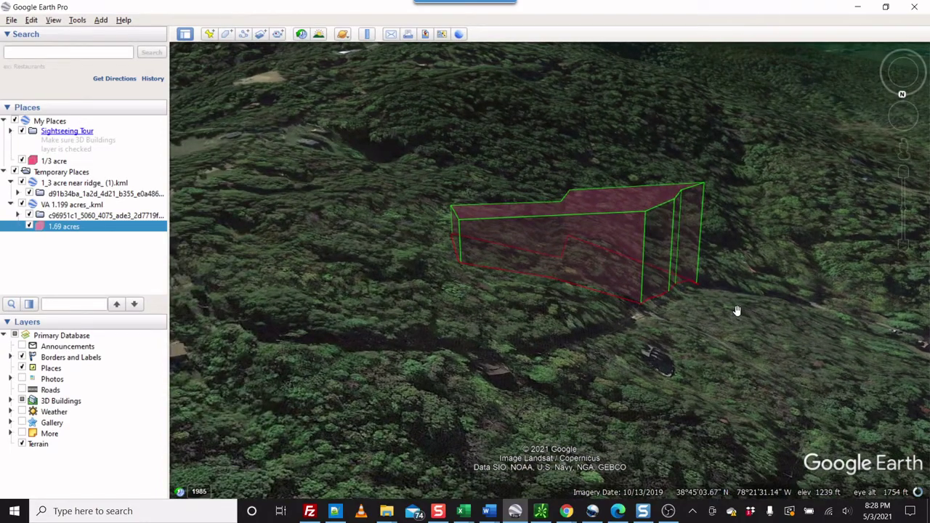
middle_click_drag(731, 313, 721, 350)
middle_click_drag(720, 308, 707, 329)
left_click_drag(695, 332, 571, 301)
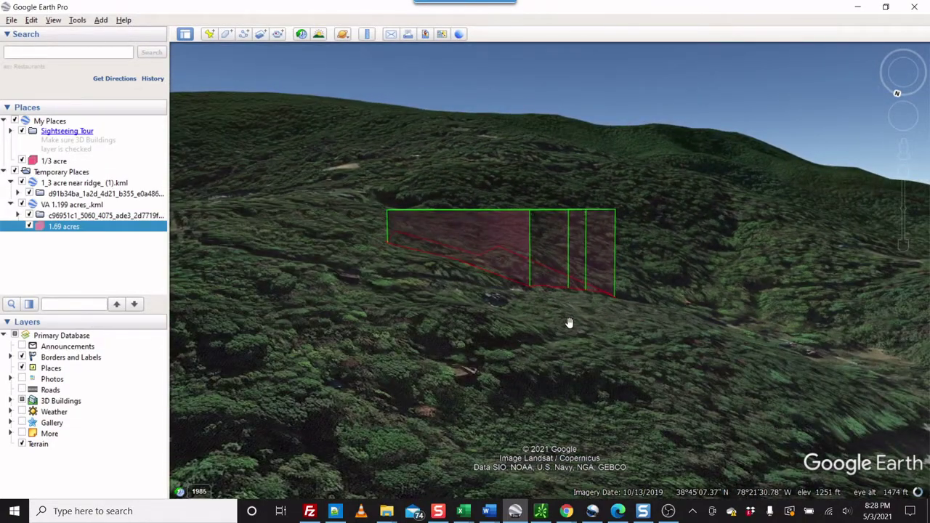
middle_click_drag(569, 306, 572, 218)
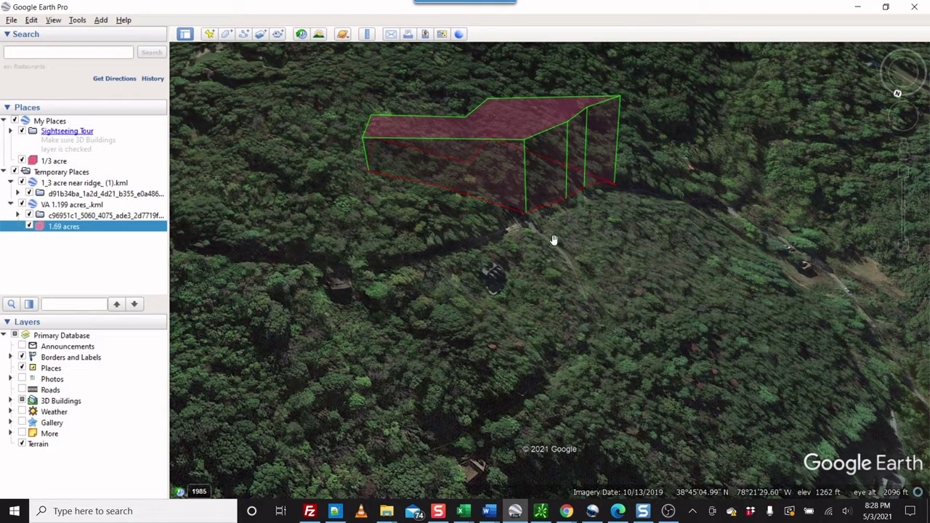
left_click_drag(611, 250, 712, 328)
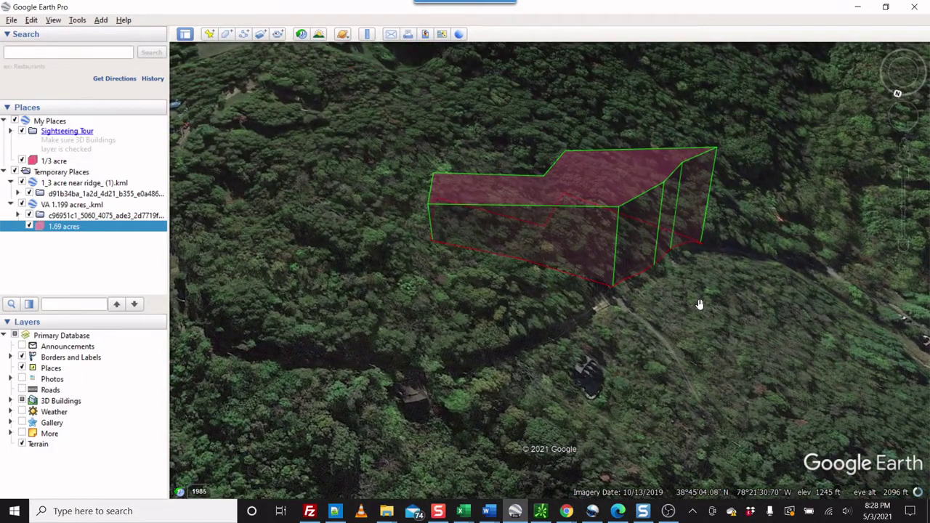
Zoom out and tilt toward the horizon to see the raised parcel within the surrounding terrain.
scroll(700, 304, "down", 2)
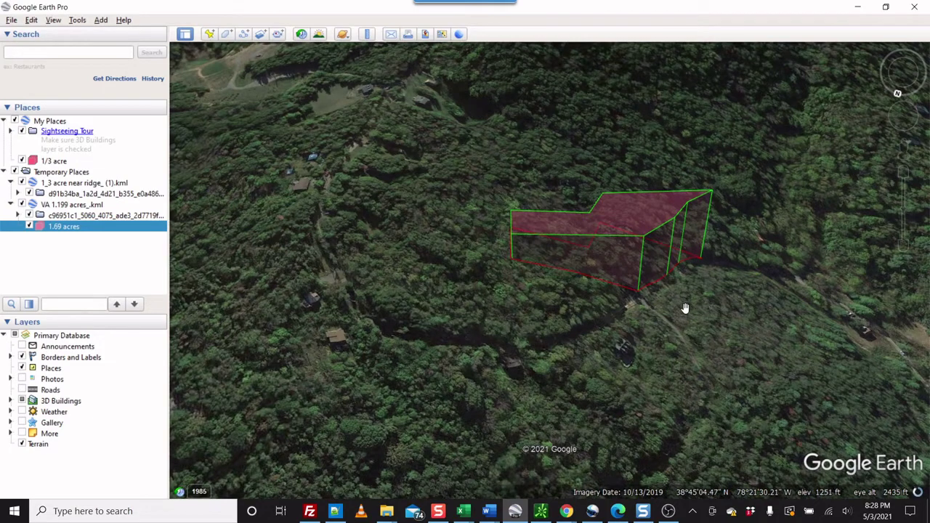
scroll(685, 305, "down", 2)
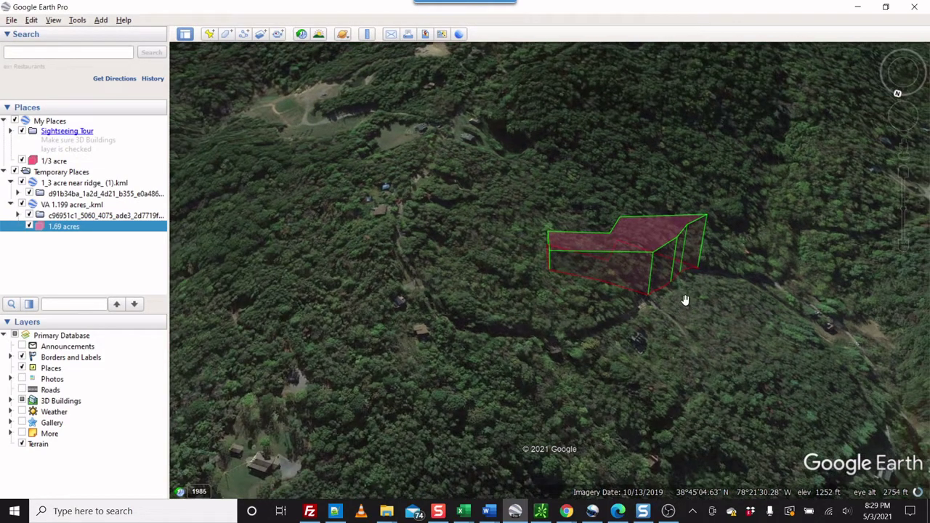
scroll(684, 300, "down", 2)
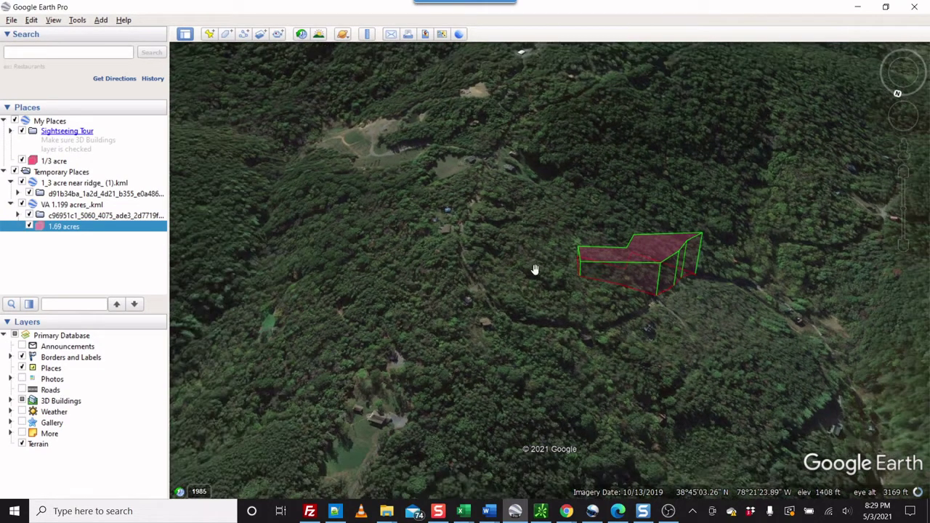
left_click_drag(552, 328, 528, 327)
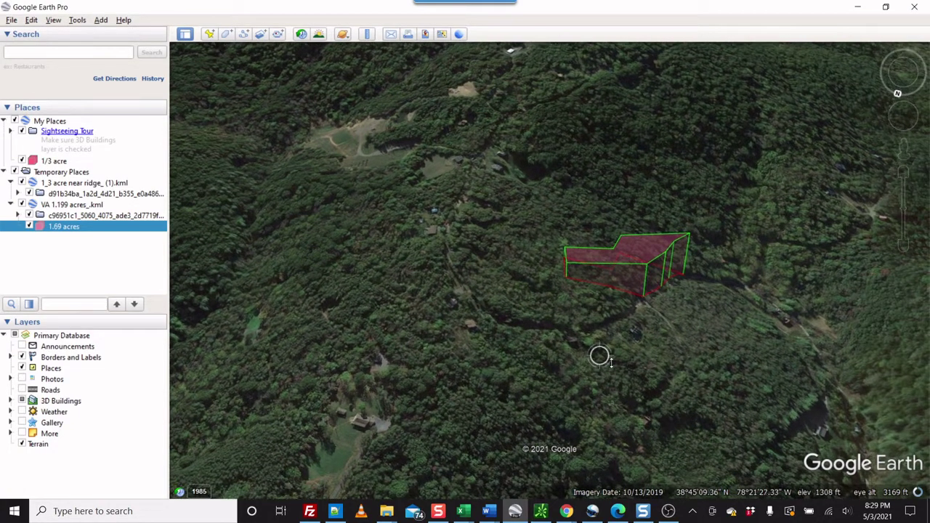
middle_click_drag(610, 361, 726, 440)
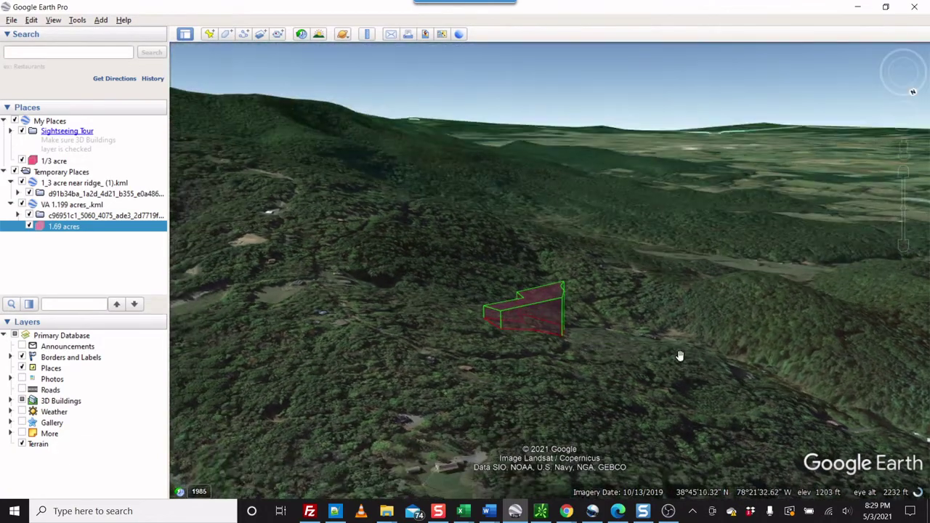
middle_click_drag(579, 334, 729, 348)
middle_click_drag(487, 375, 657, 360)
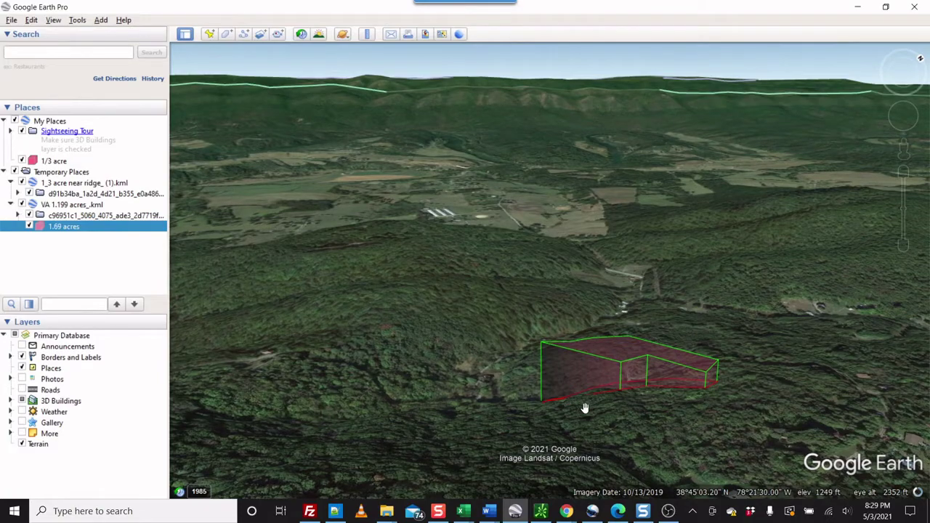
middle_click_drag(608, 427, 316, 411)
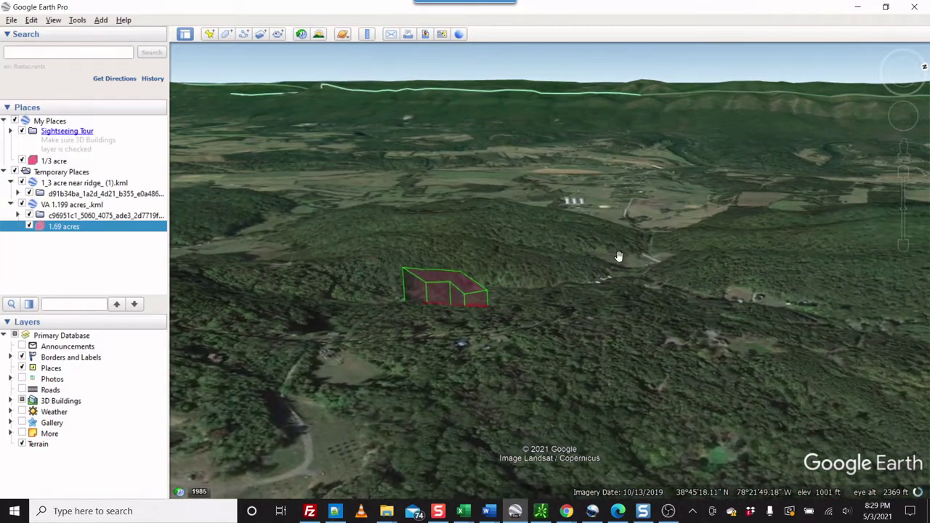
Orbit around the parcel to inspect its walls from other sides against the forested ridges.
mouse_move(619, 256)
middle_mouse_down()
mouse_move(602, 288)
mouse_move(619, 258)
middle_mouse_up()
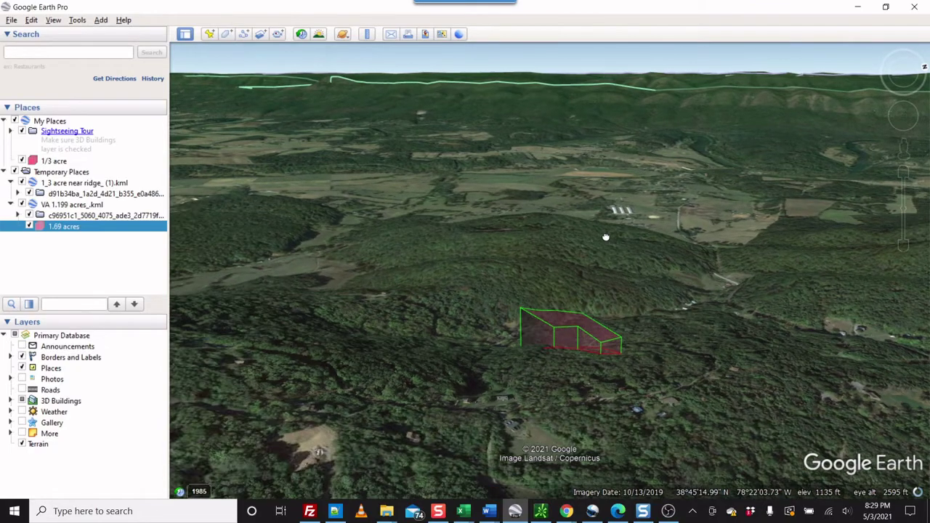
middle_click_drag(607, 235, 636, 239)
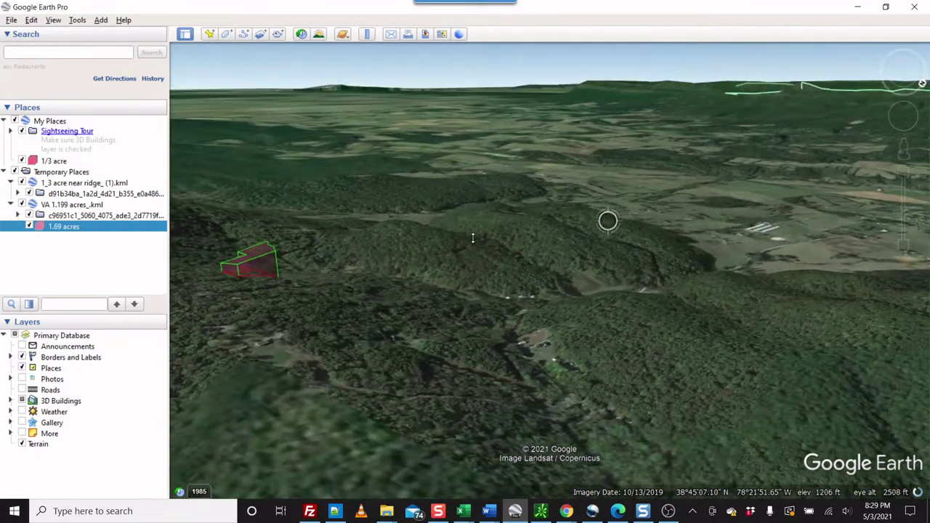
middle_click_drag(472, 238, 364, 185)
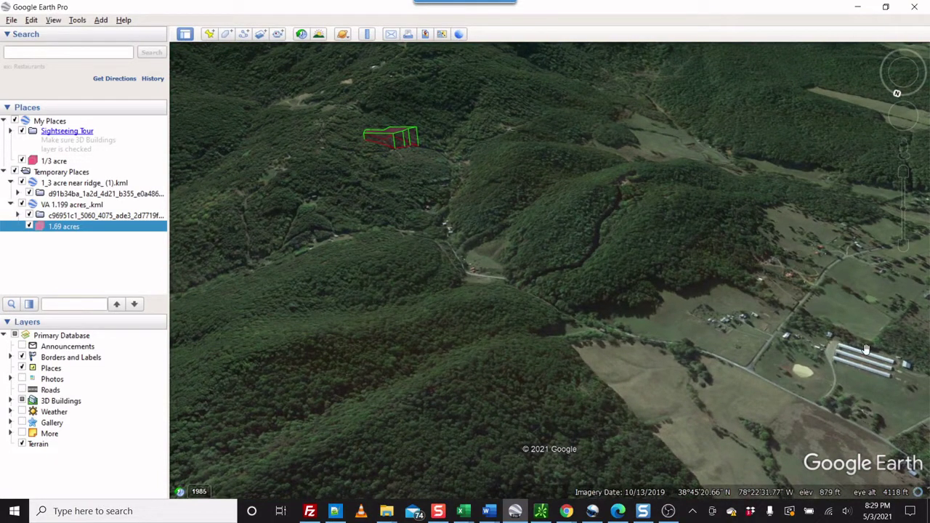
left_click_drag(540, 268, 585, 307)
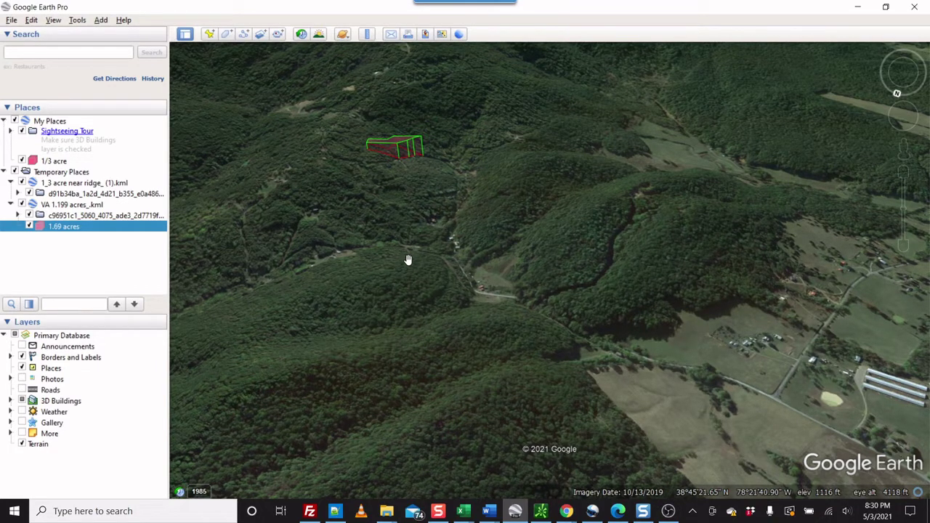
Zoom out to the Rileyville and Compton area, tilt over the valley, then zoom toward the parcel.
scroll(407, 259, "down", 2)
scroll(408, 259, "down", 2)
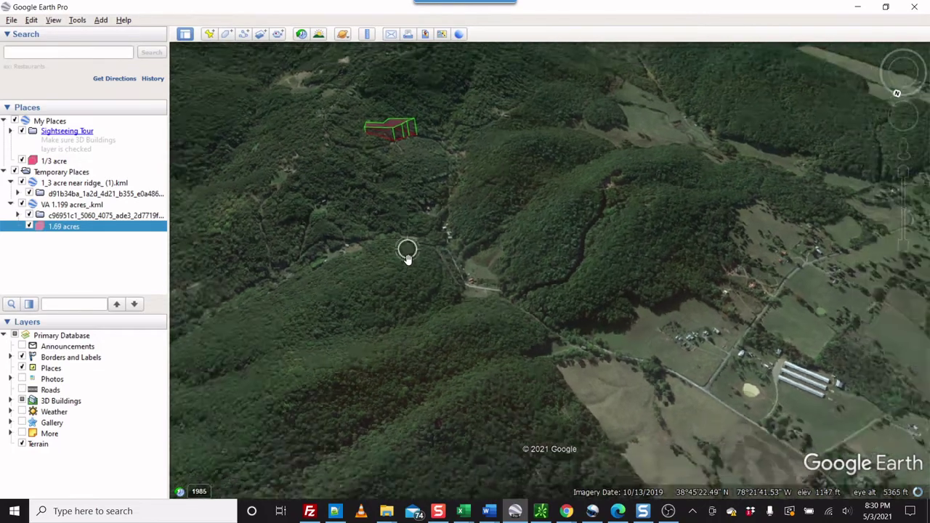
scroll(408, 259, "down", 1)
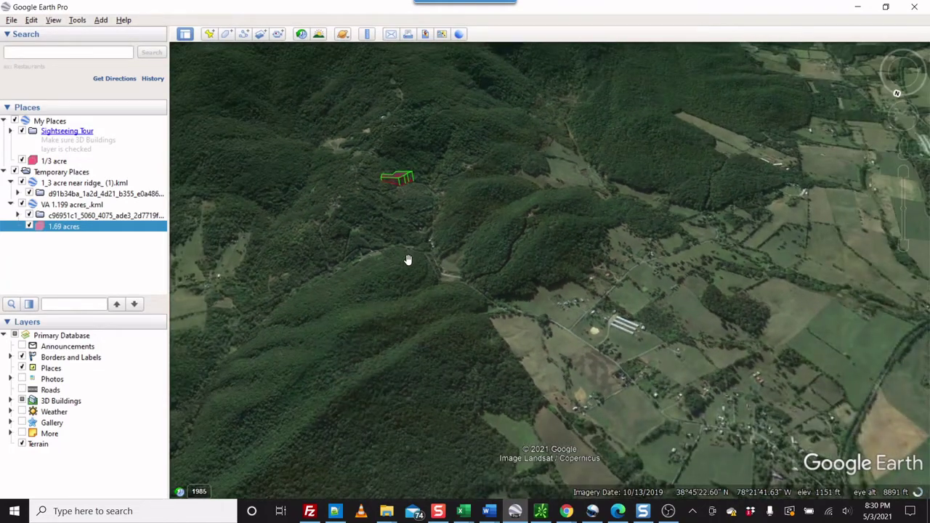
scroll(408, 259, "down", 1)
scroll(408, 260, "down", 1)
scroll(408, 259, "down", 1)
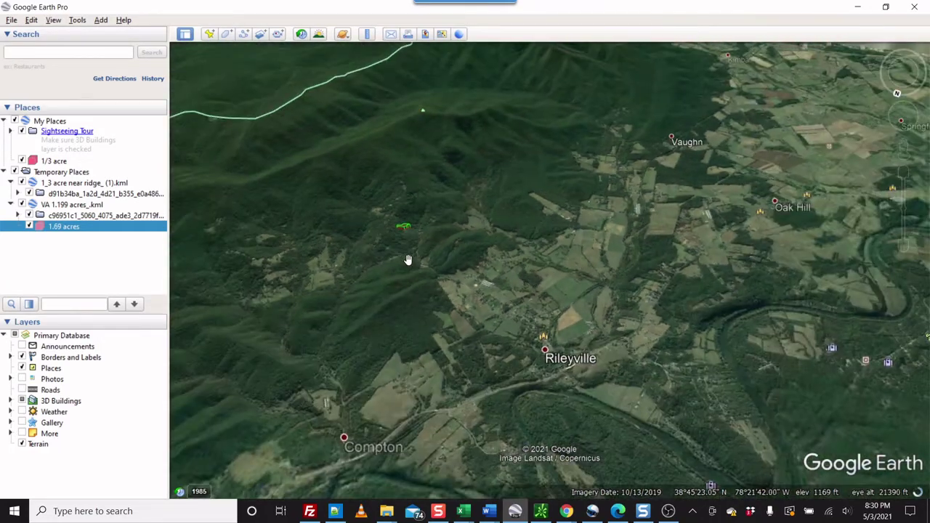
middle_click_drag(408, 259, 444, 341)
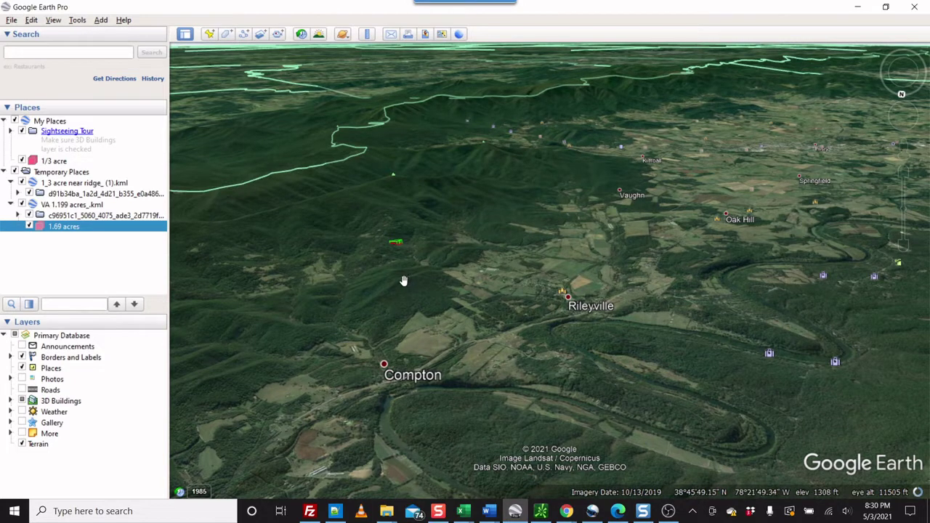
left_click_drag(404, 283, 409, 290)
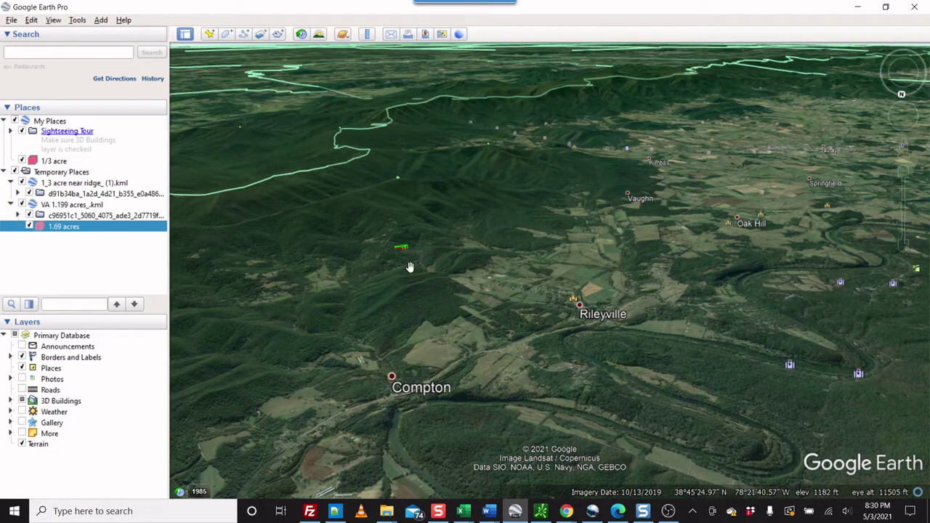
scroll(409, 267, "down", 3)
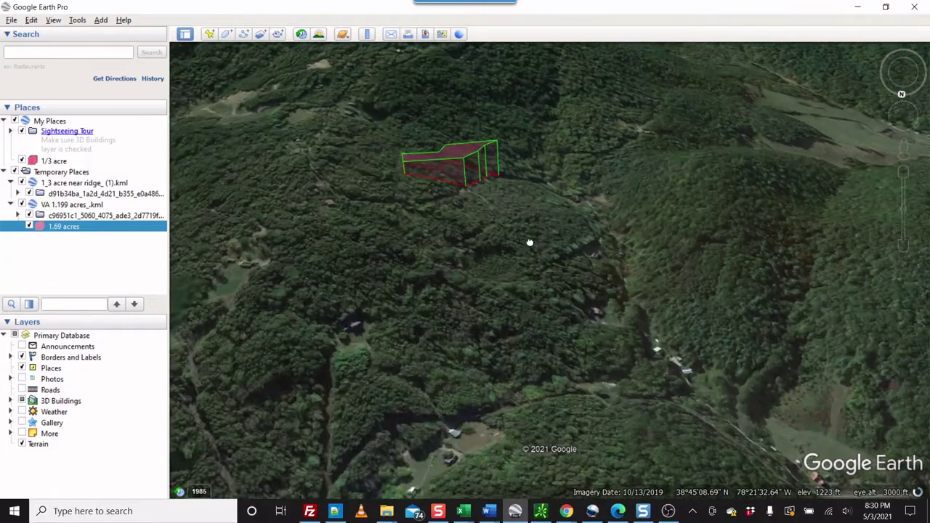
scroll(487, 203, "down", 2)
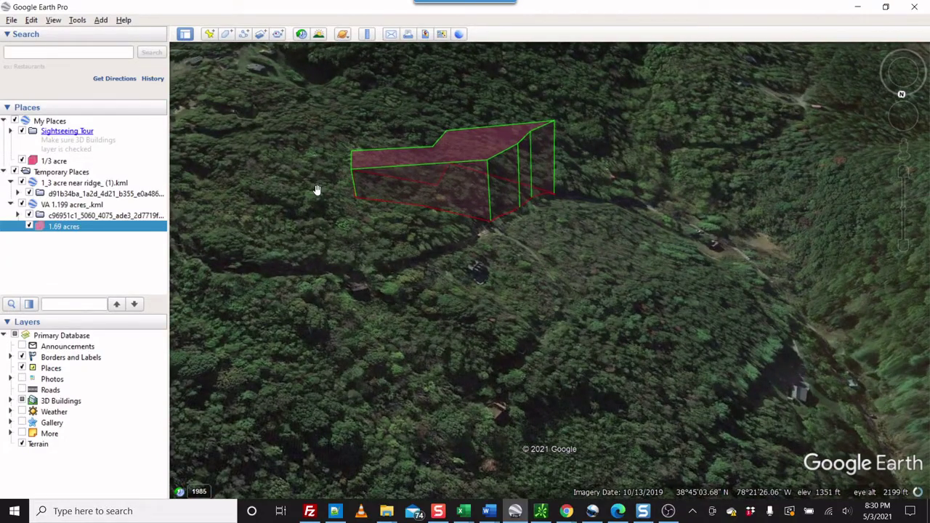
Check the parcel folder's properties without changes, then open the 1.69 acres polygon's properties.
left_click(89, 217)
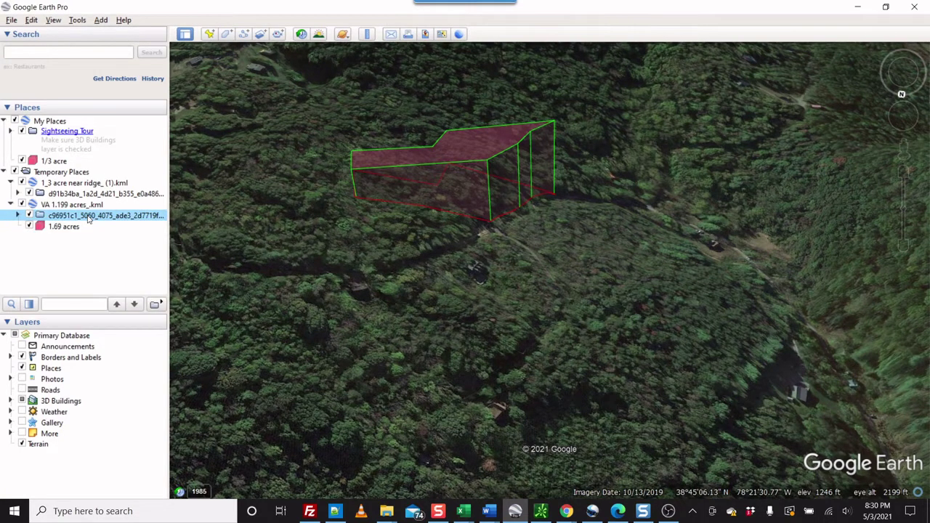
right_click(88, 218)
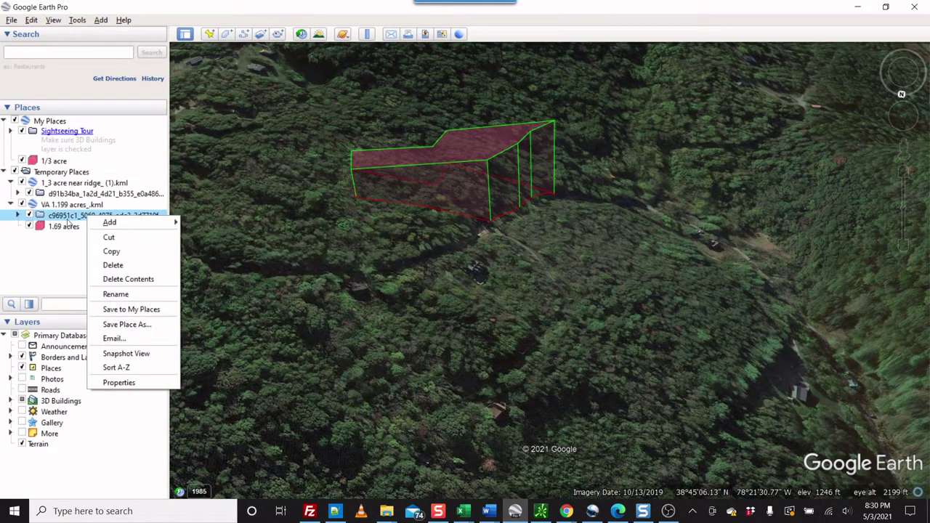
left_click(119, 382)
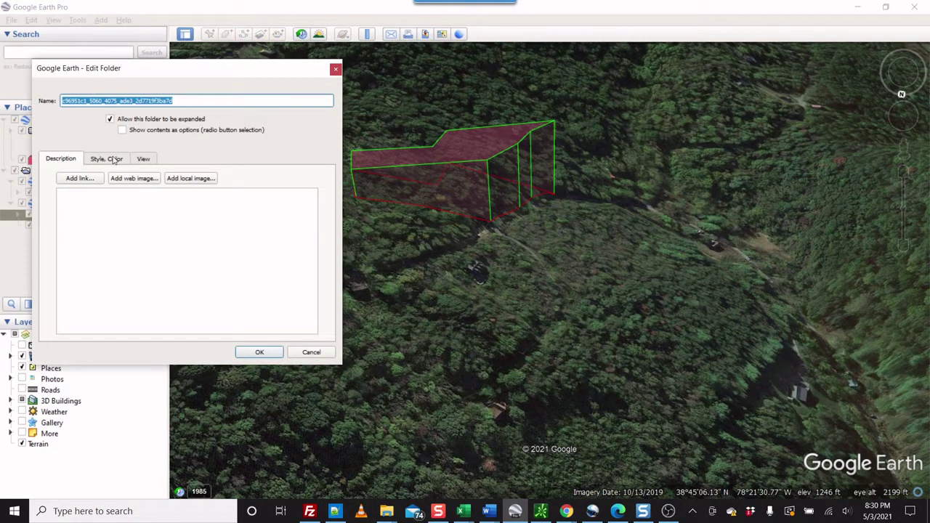
left_click(311, 353)
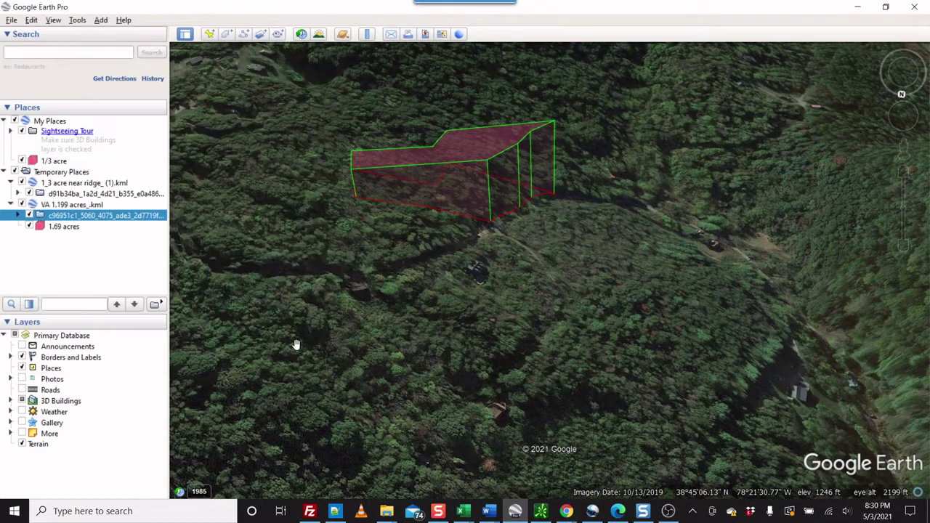
right_click(73, 230)
left_click(123, 369)
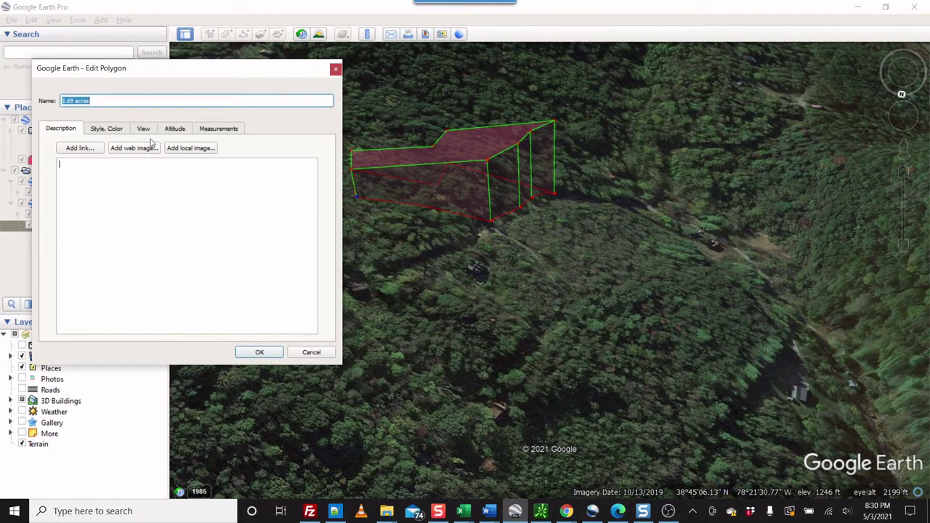
Lower the 1.69 acres polygon's altitude to 19m, then settle on 36m relative to ground.
left_click(176, 129)
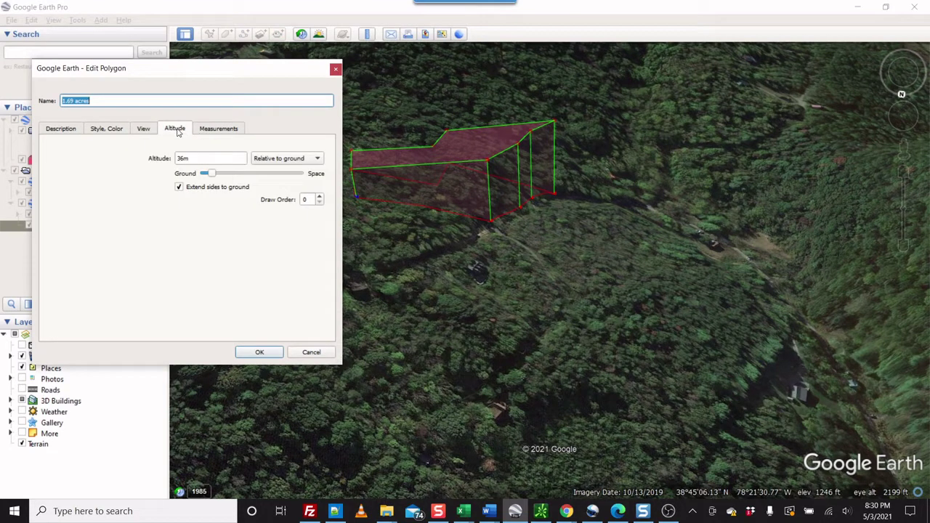
left_click(211, 175)
left_click_drag(211, 176, 210, 176)
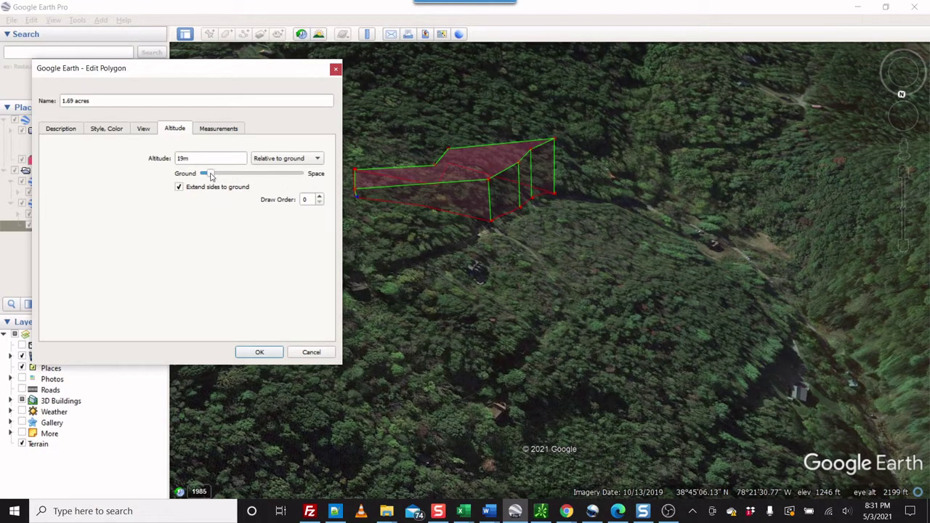
left_click_drag(211, 176, 212, 177)
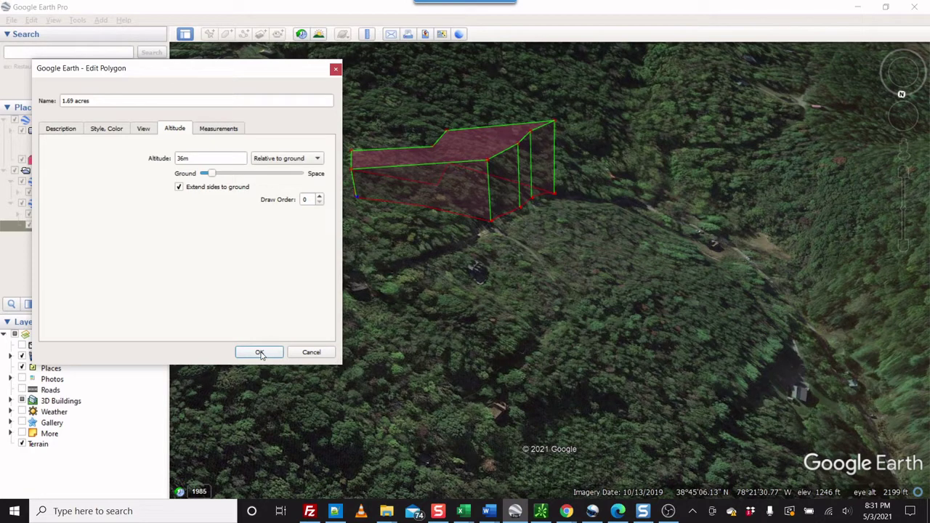
left_click(113, 133)
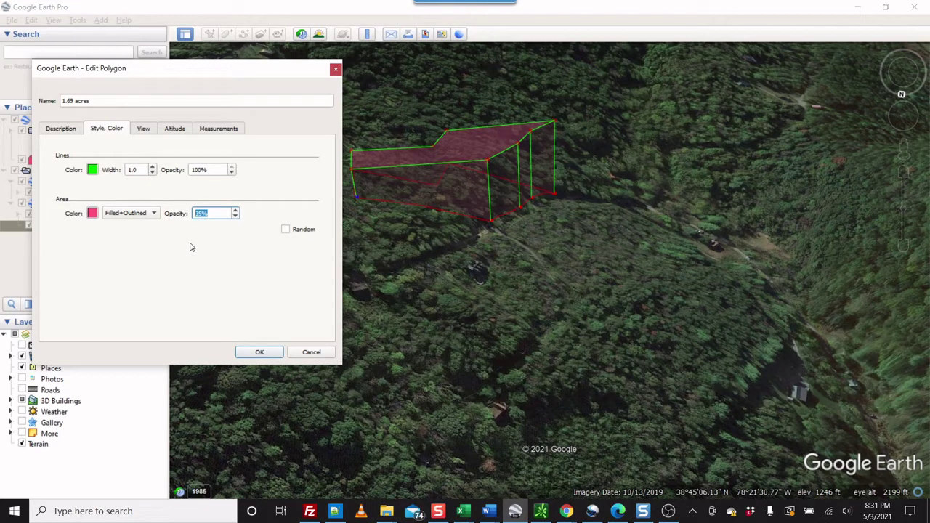
Change the polygon's area fill colour to light pink.
left_click(92, 213)
left_click(130, 189)
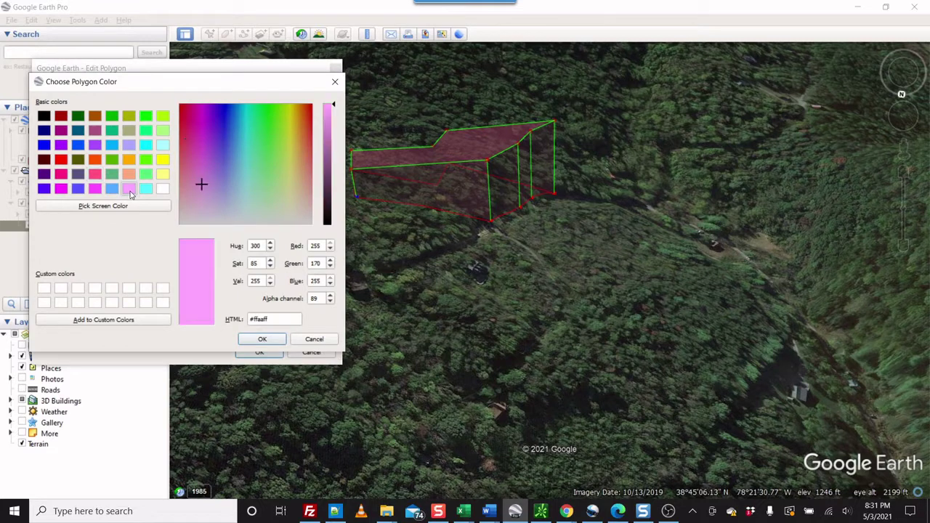
left_click(260, 340)
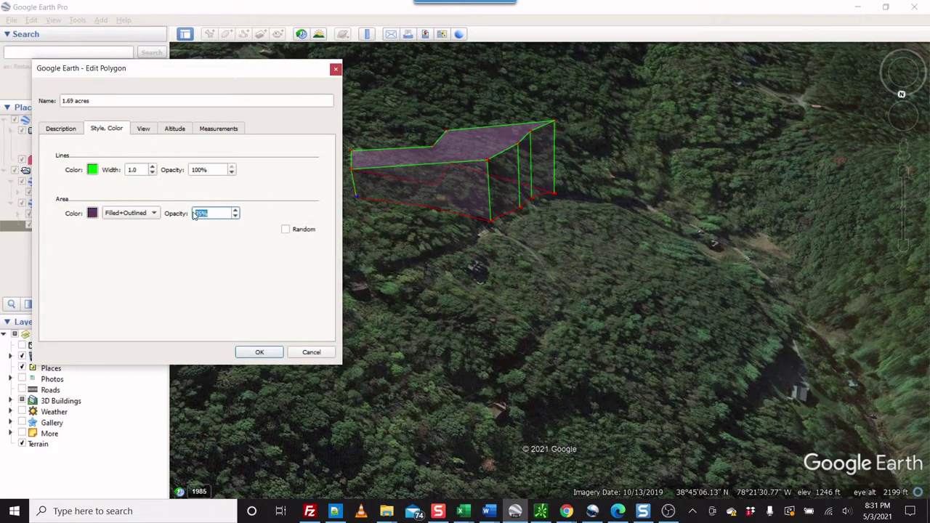
Try area opacity at 100% then 35%, then discard all the polygon edits.
type("100")
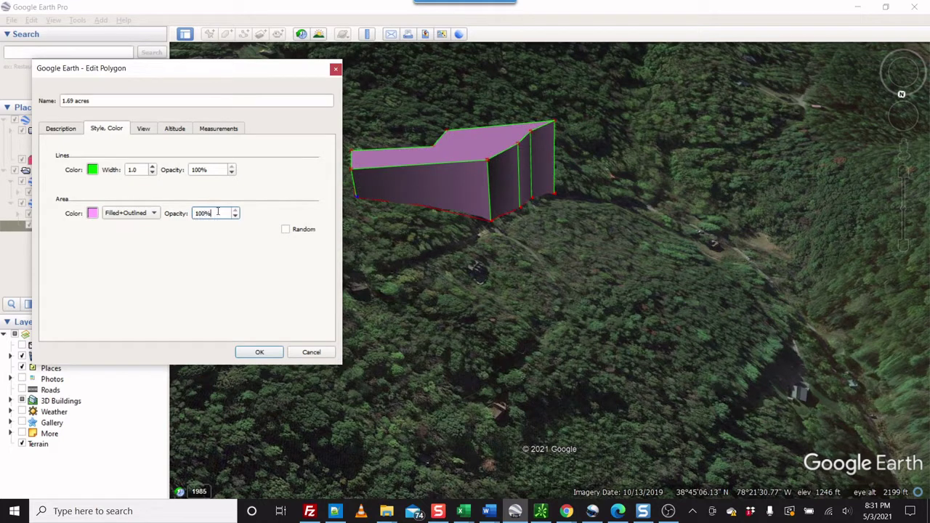
type("50")
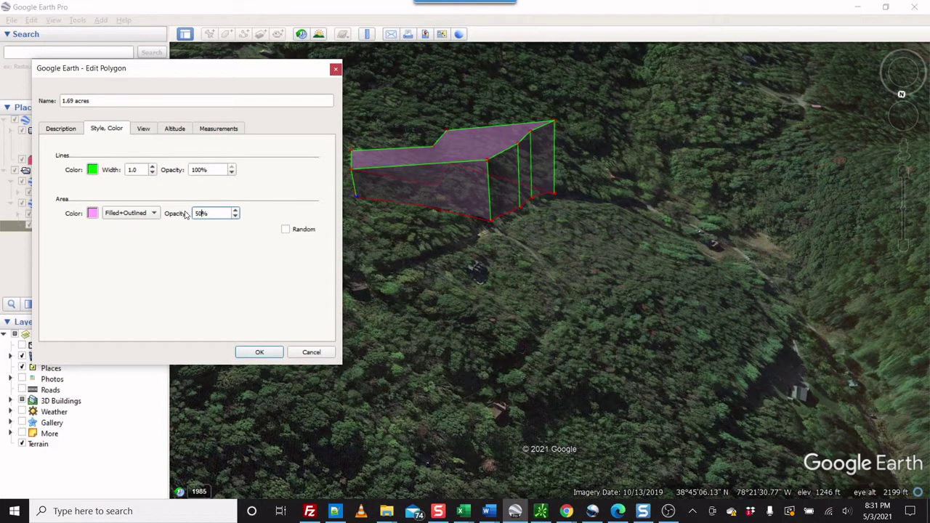
double_click(204, 216)
type("35")
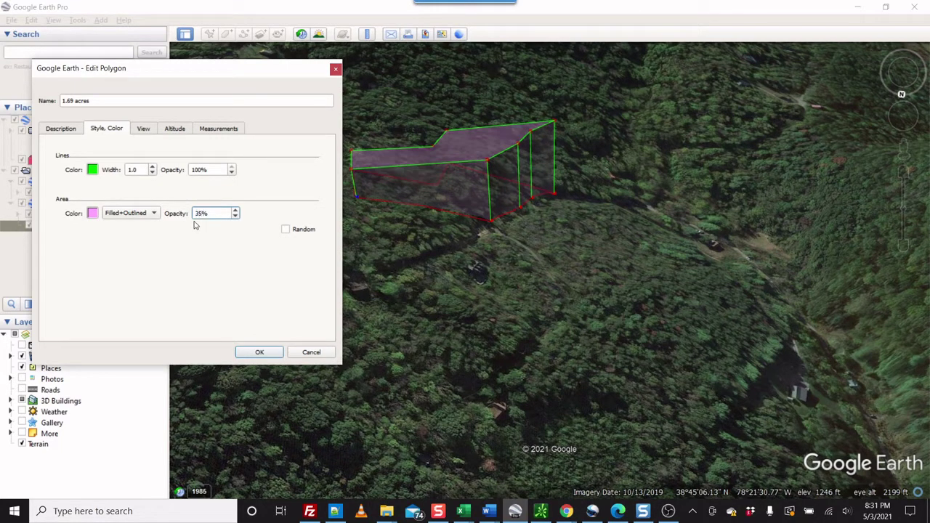
left_click(370, 263)
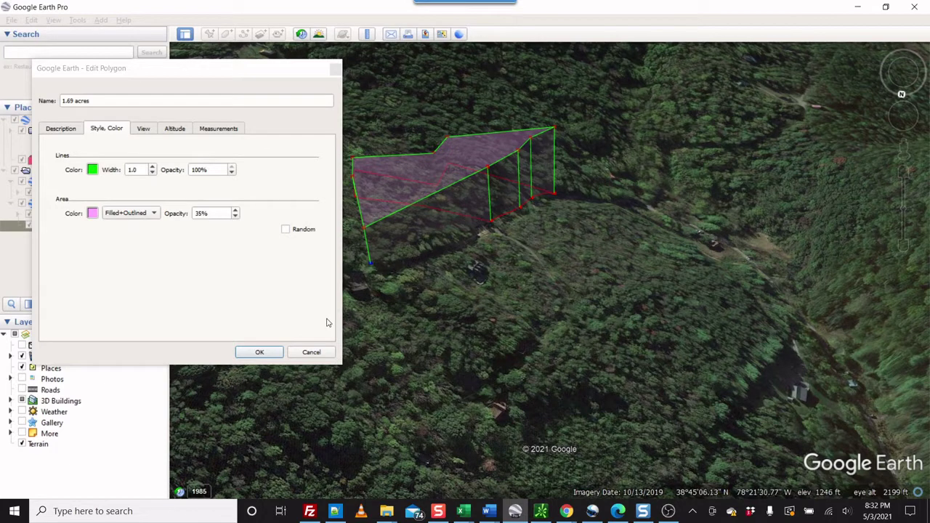
left_click(311, 353)
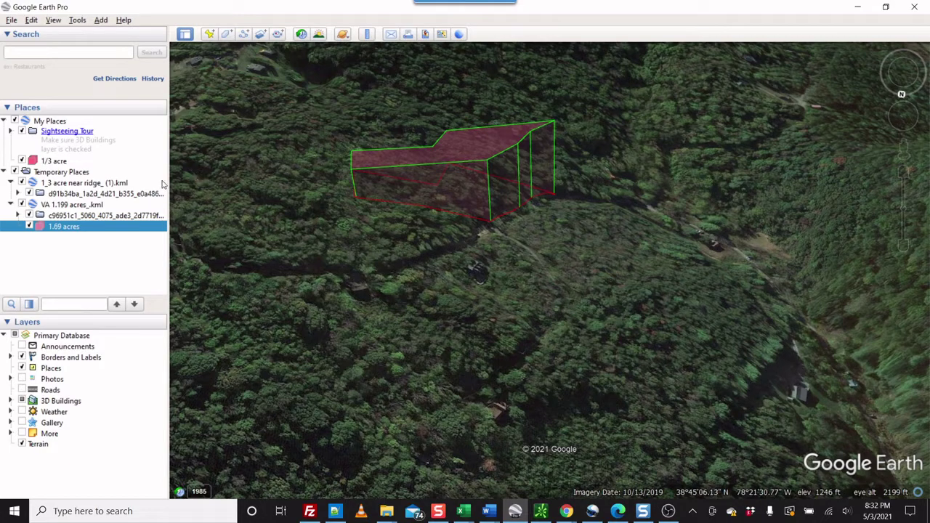
left_click_drag(623, 227, 750, 300)
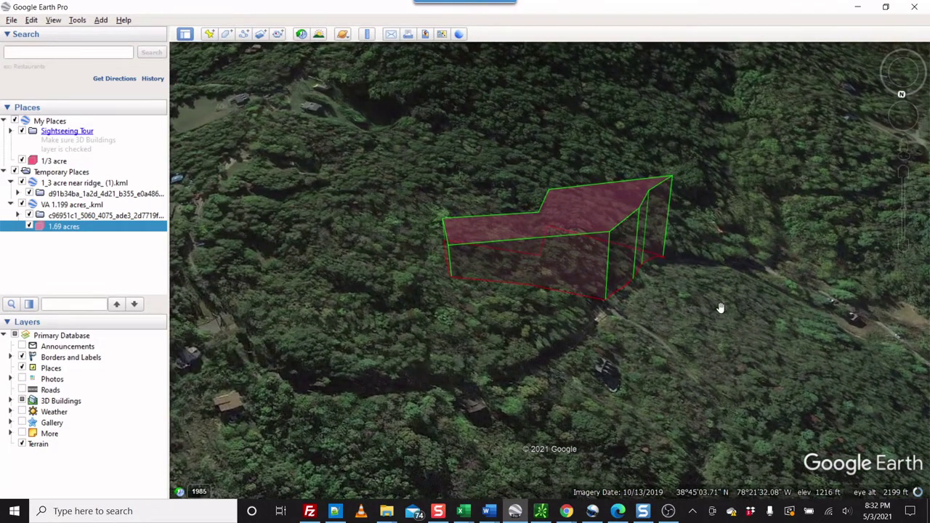